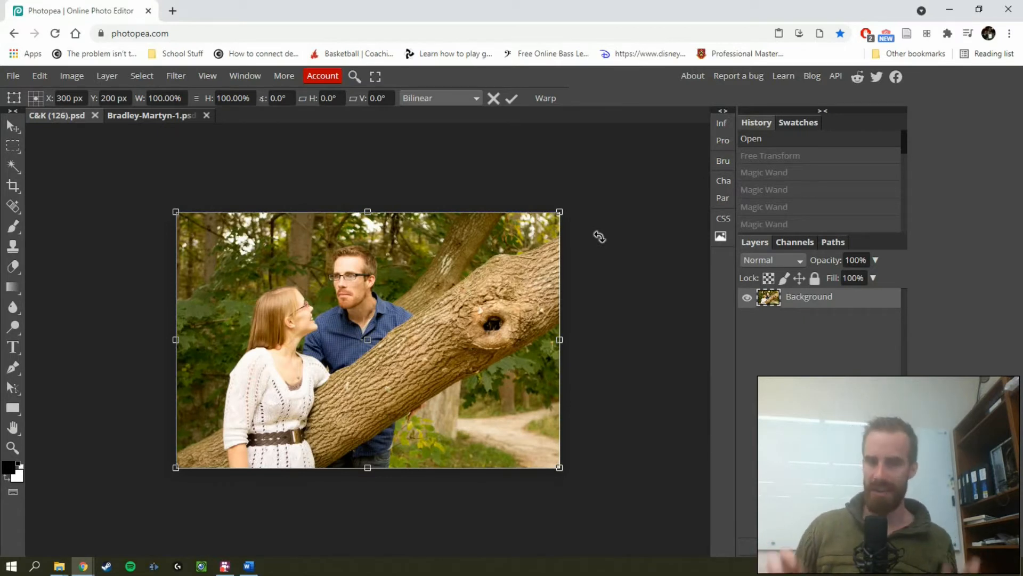
# - Leave the transform of the couple photo and activate the Magic Wand tool
pyautogui.click(358, 309)
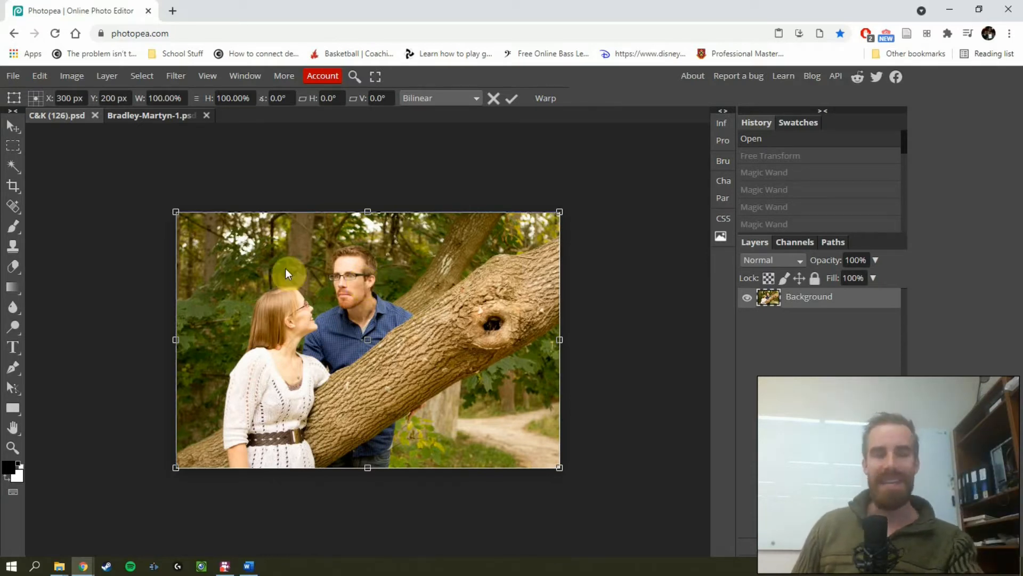
pyautogui.click(13, 174)
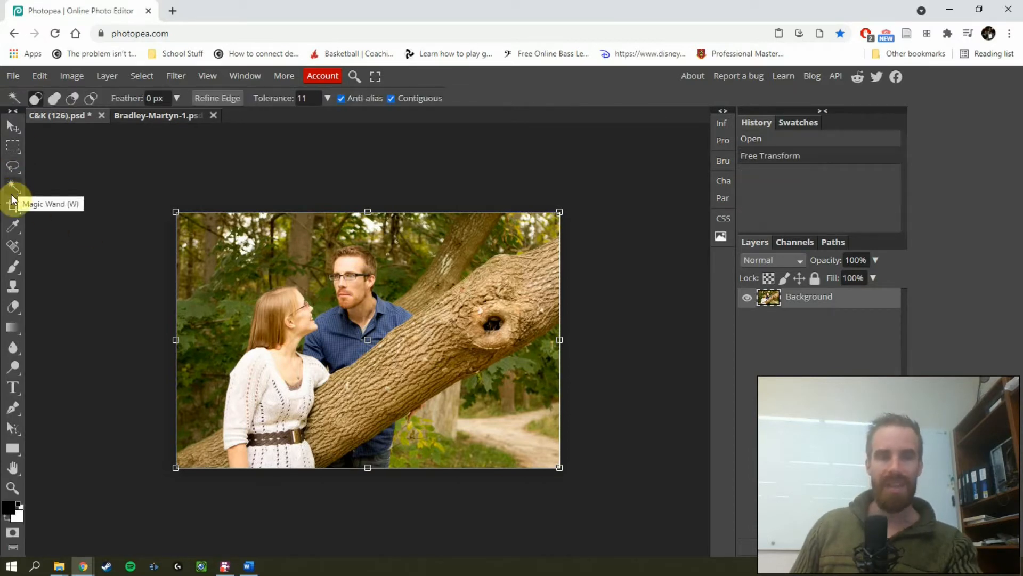
pyautogui.rightClick(12, 196)
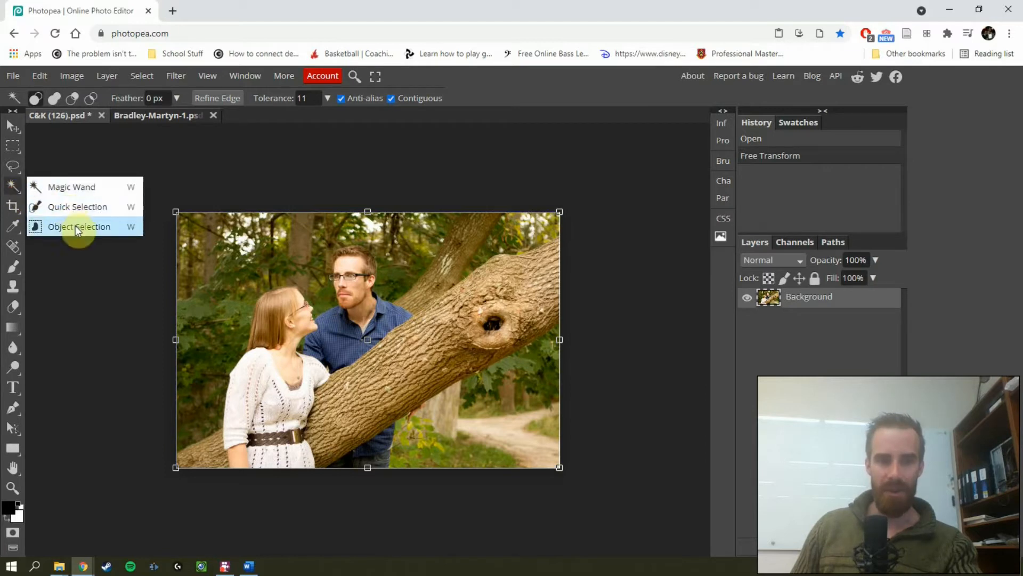
pyautogui.click(51, 225)
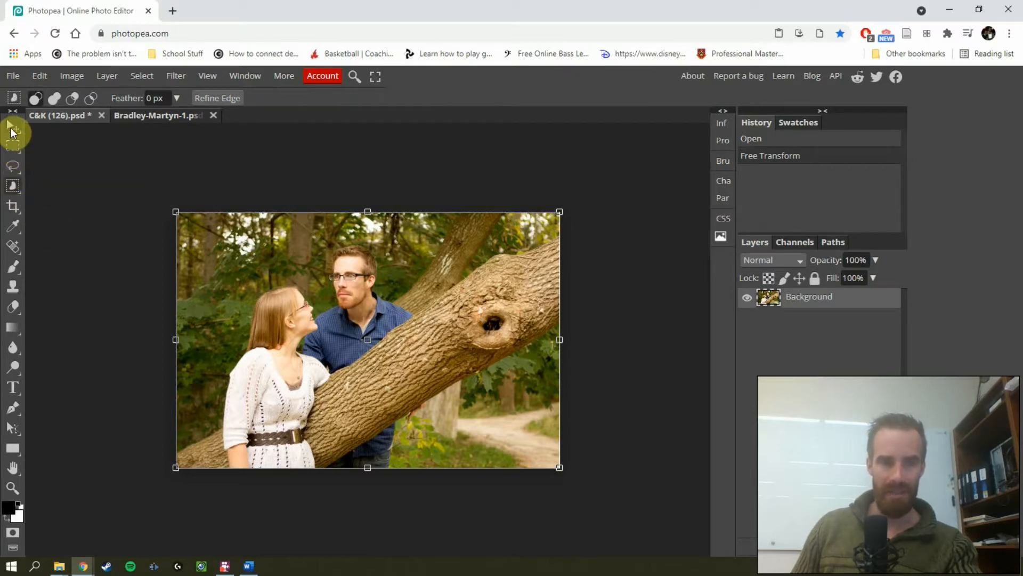
pyautogui.rightClick(14, 187)
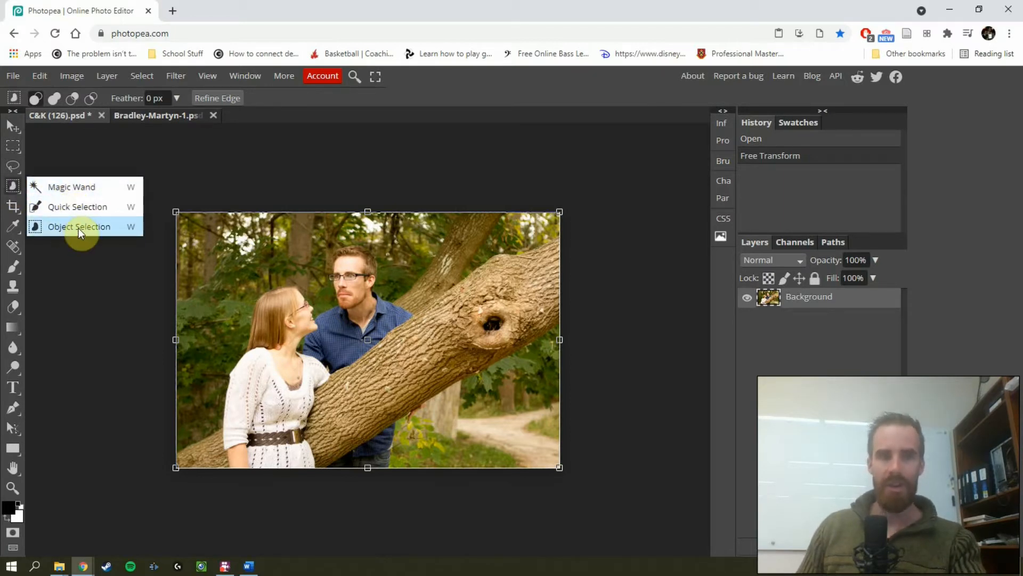
pyautogui.click(75, 188)
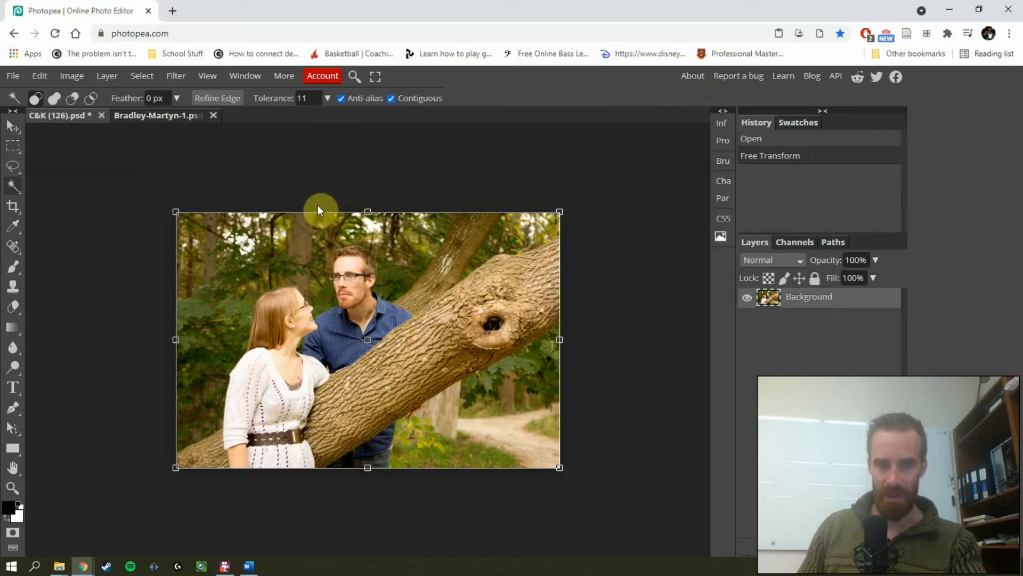
# - Turn off Contiguous and try Magic Wand selections of the tree trunk's bark at tolerance 11, undoing each one
pyautogui.click(391, 98)
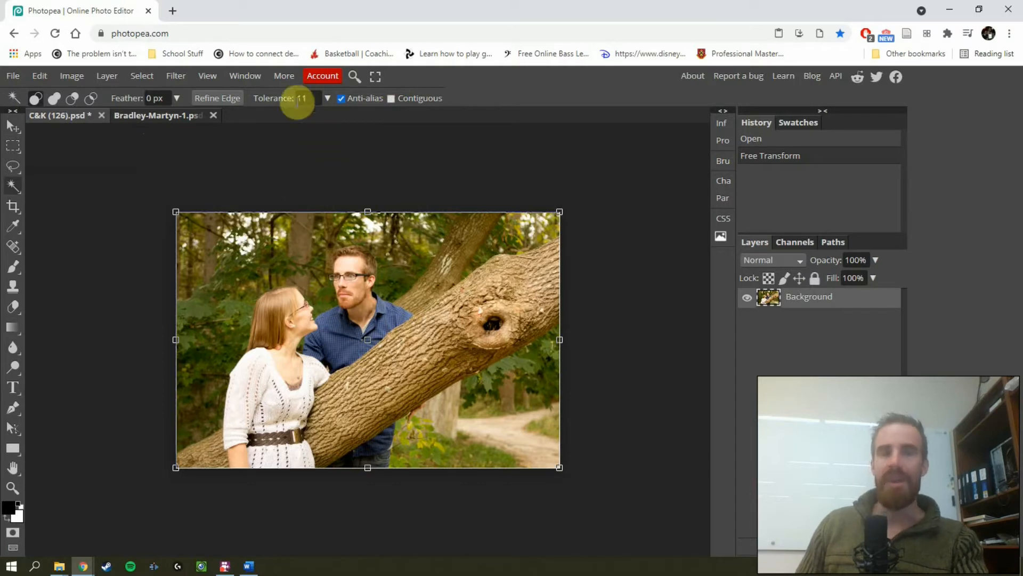
pyautogui.click(371, 380)
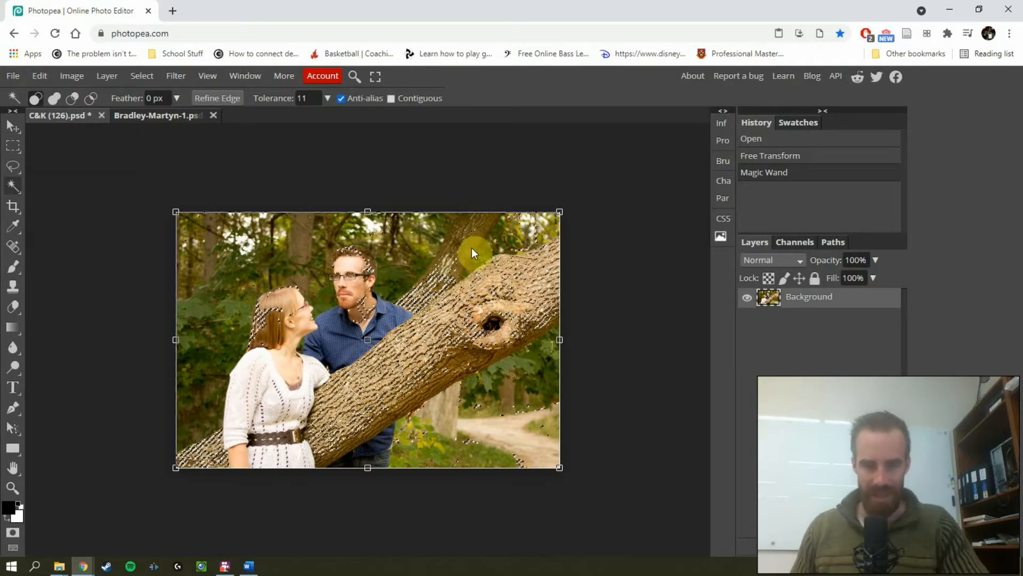
pyautogui.hotkey('ctrl', 'z')
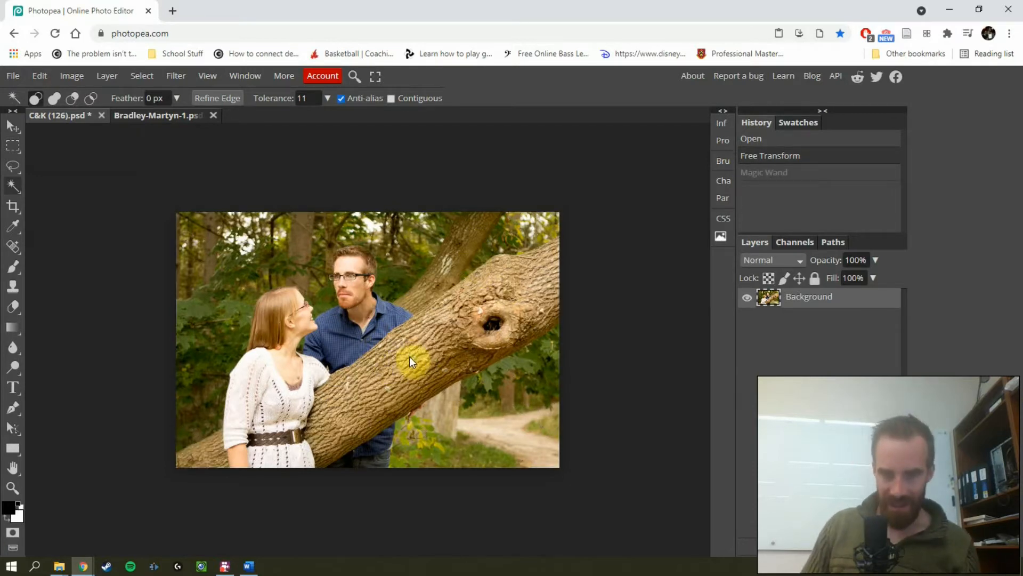
pyautogui.click(409, 356)
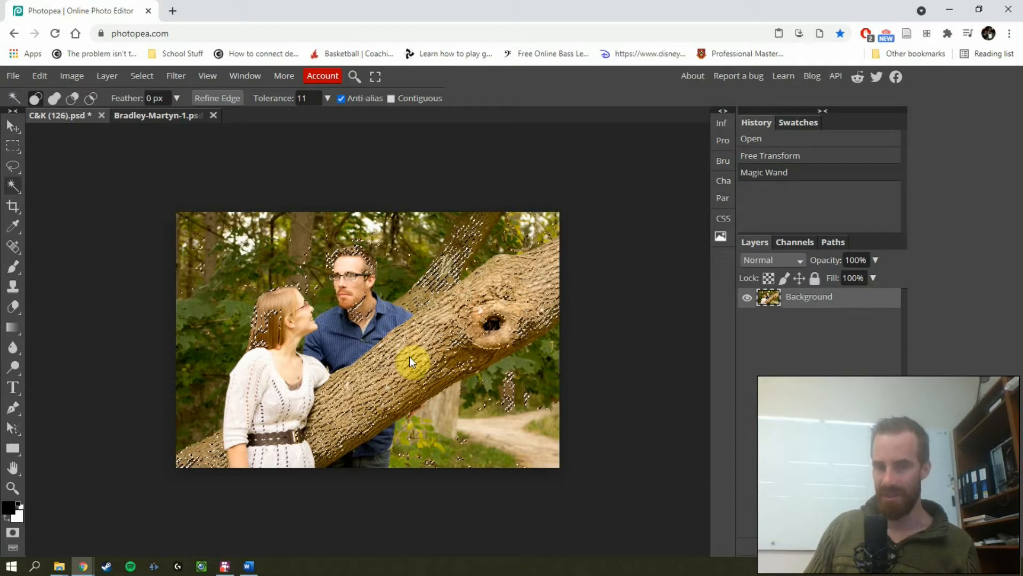
pyautogui.hotkey('ctrl', 'z')
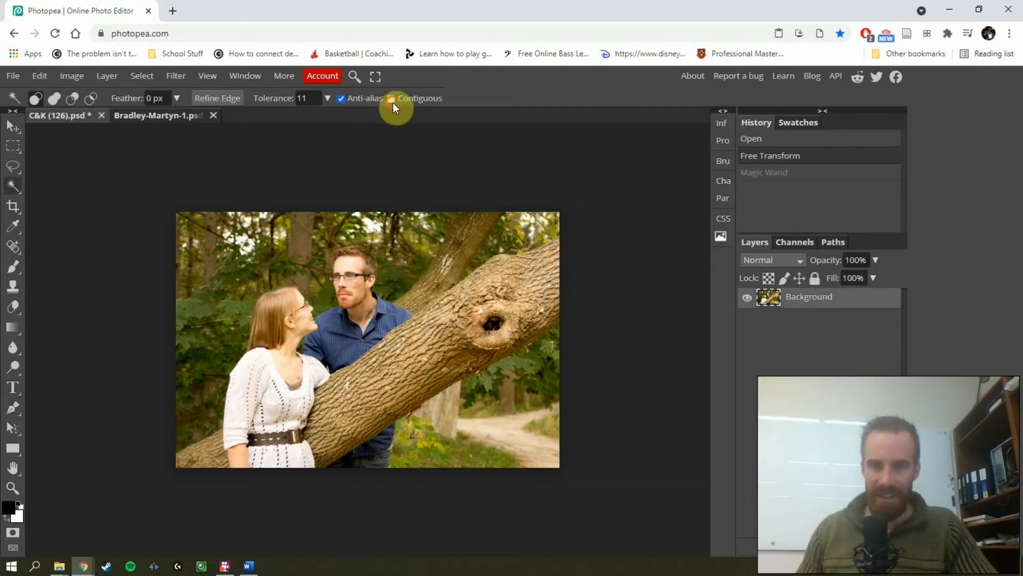
# - Turn on Contiguous and try Magic Wand selections at several spots on the tree trunk
pyautogui.click(408, 354)
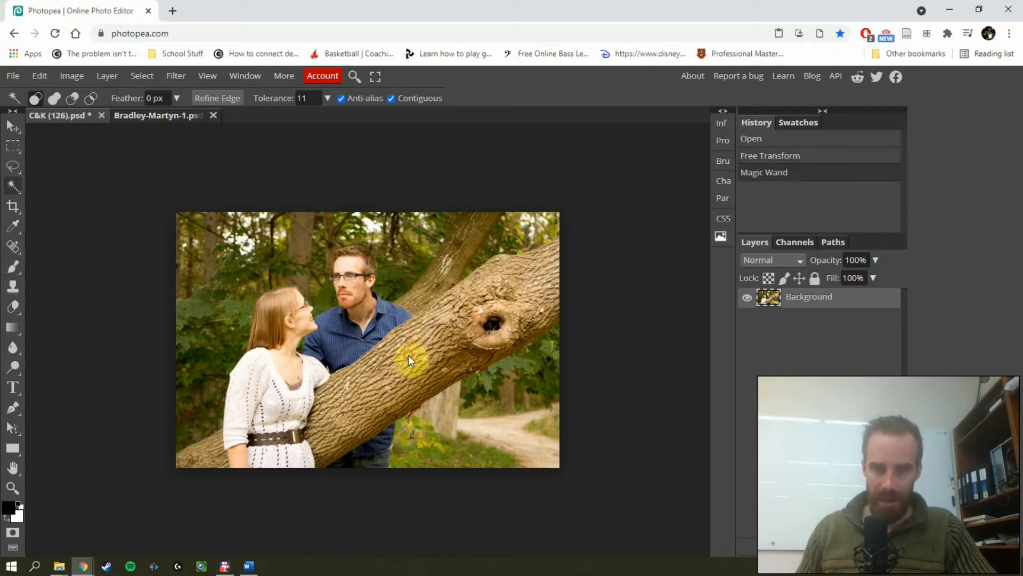
pyautogui.click(408, 359)
pyautogui.click(395, 360)
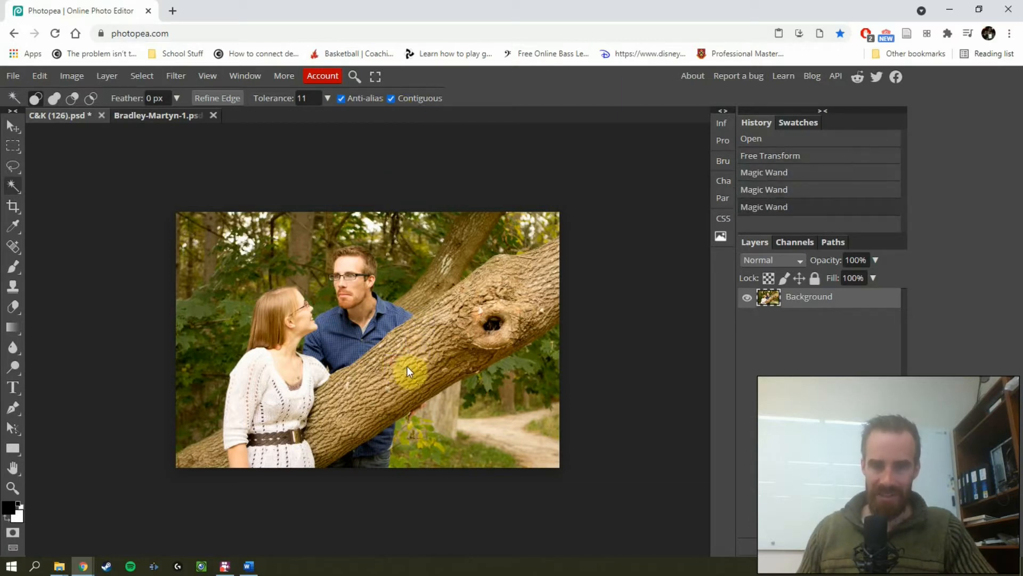
# - Turn off Contiguous, select the trunk's bark colour across the whole photo and undo that selection
pyautogui.click(392, 98)
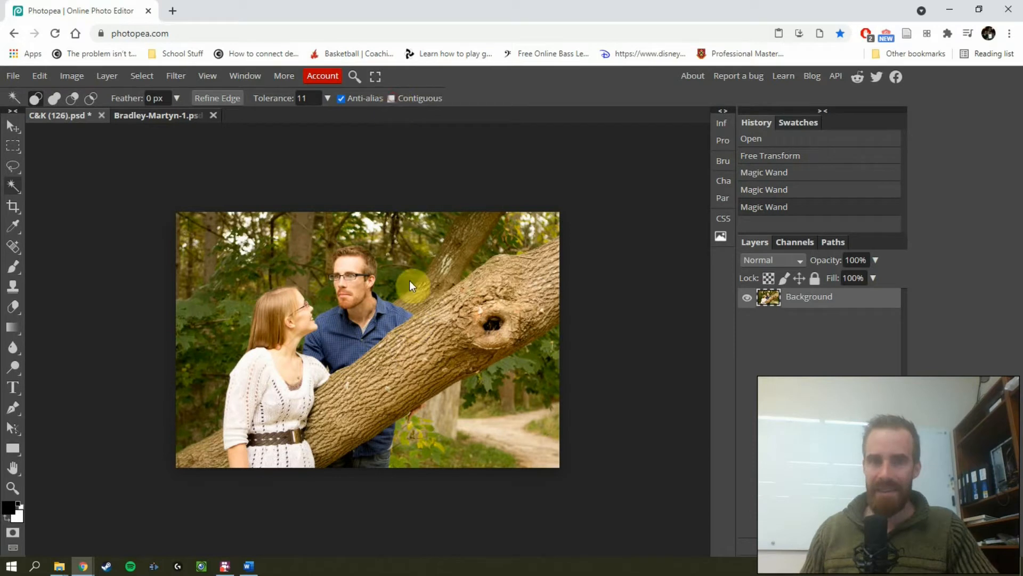
pyautogui.click(399, 348)
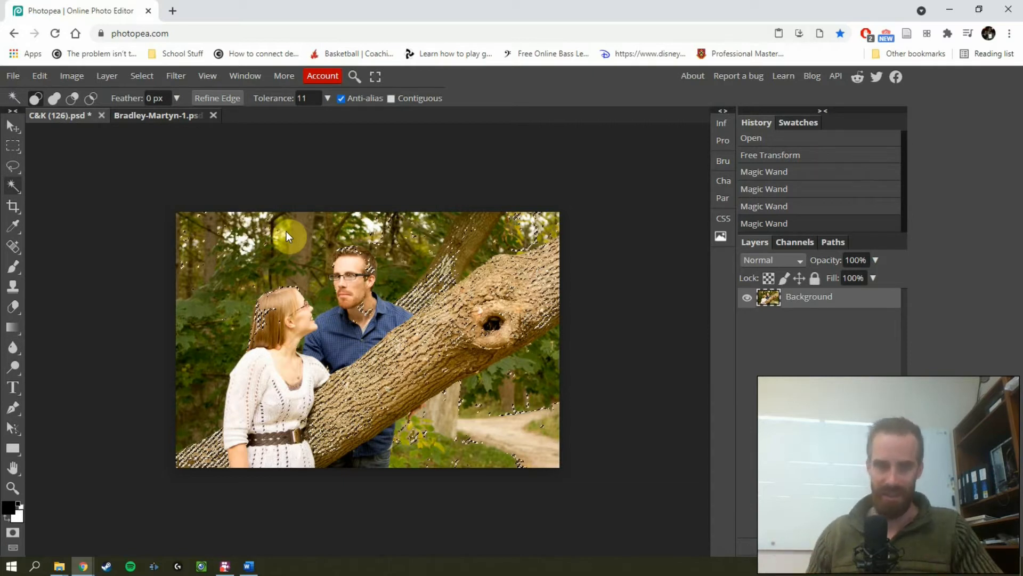
pyautogui.hotkey('ctrl', 'z')
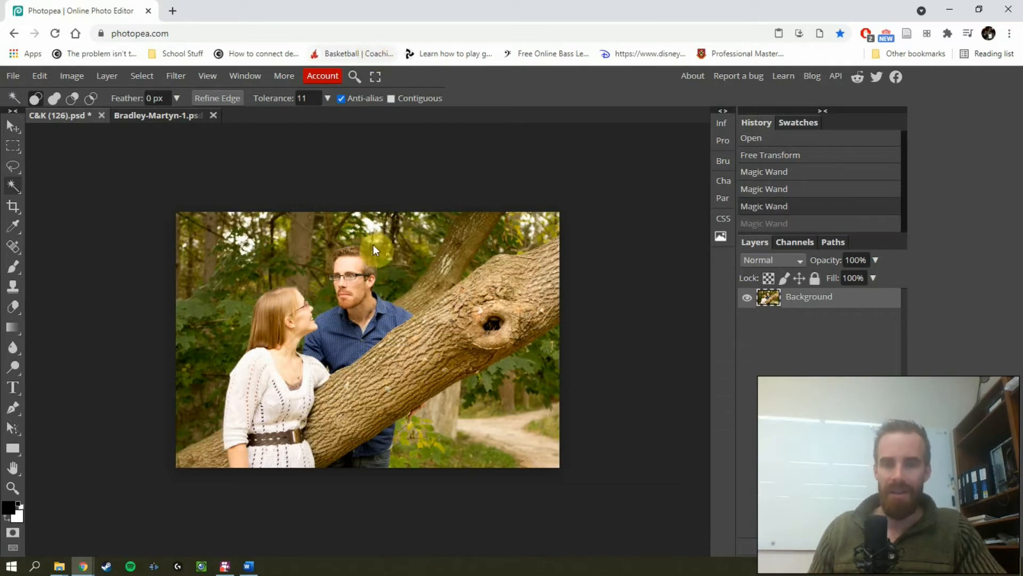
# - Raise the Magic Wand tolerance to 159 and select from the tree trunk's bark
pyautogui.click(327, 98)
pyautogui.moveTo(268, 118); pyautogui.dragTo(287, 118)
pyautogui.click(414, 343)
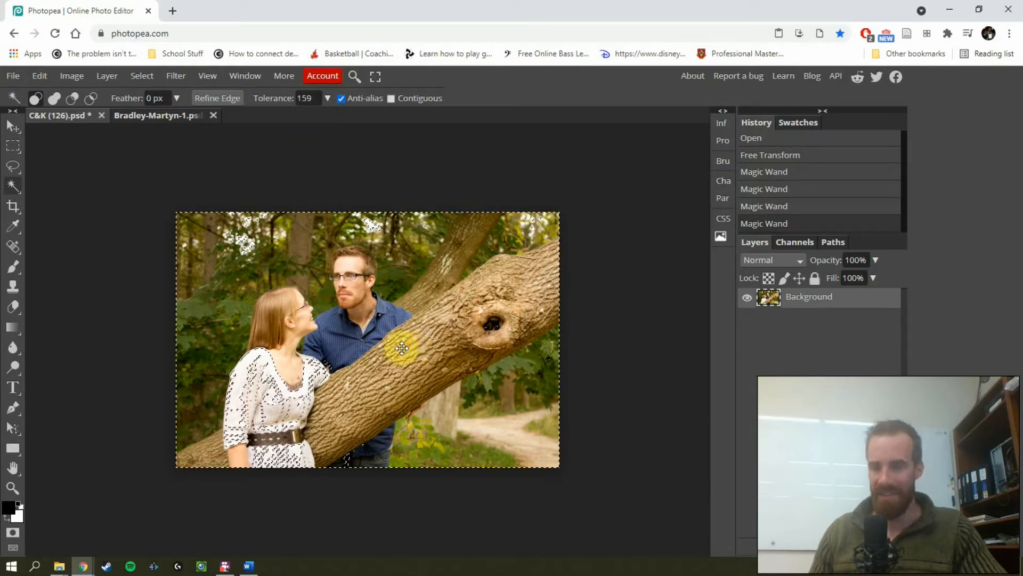
# - Lower the Magic Wand tolerance to 0 and sample several spots on the tree trunk and the man's forehead
pyautogui.click(326, 98)
pyautogui.moveTo(300, 118); pyautogui.dragTo(253, 121)
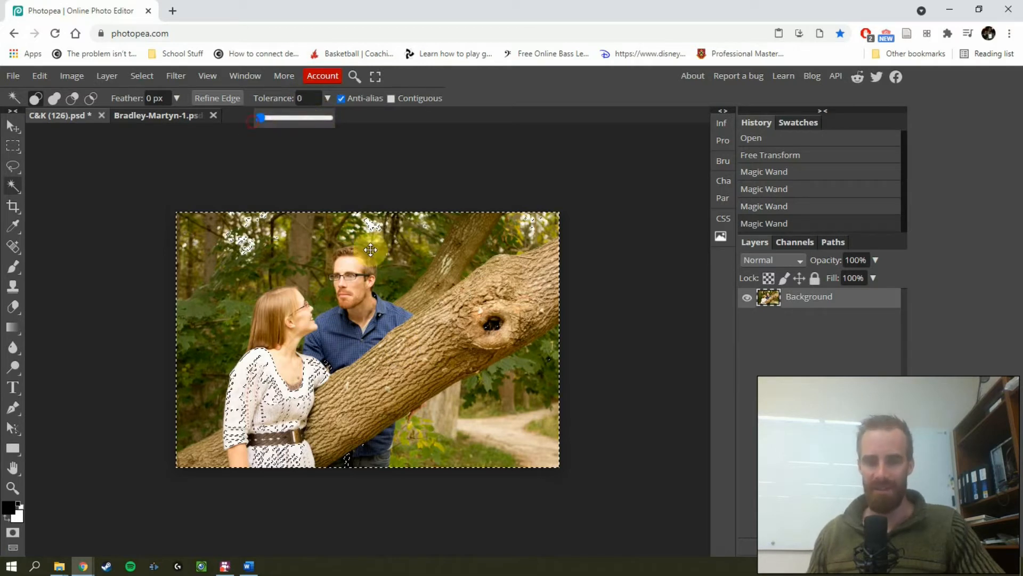
pyautogui.click(414, 358)
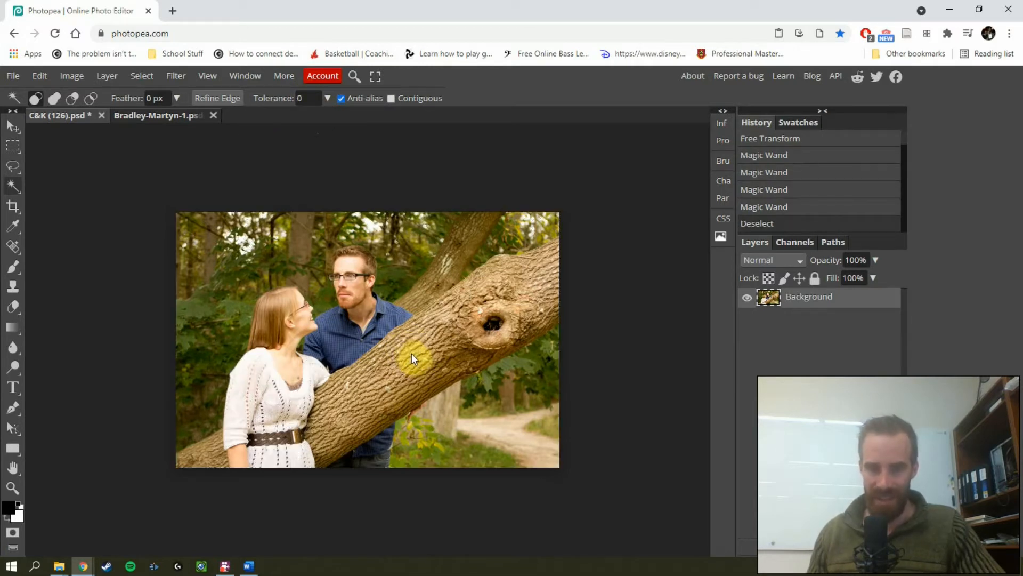
pyautogui.click(412, 353)
pyautogui.click(443, 335)
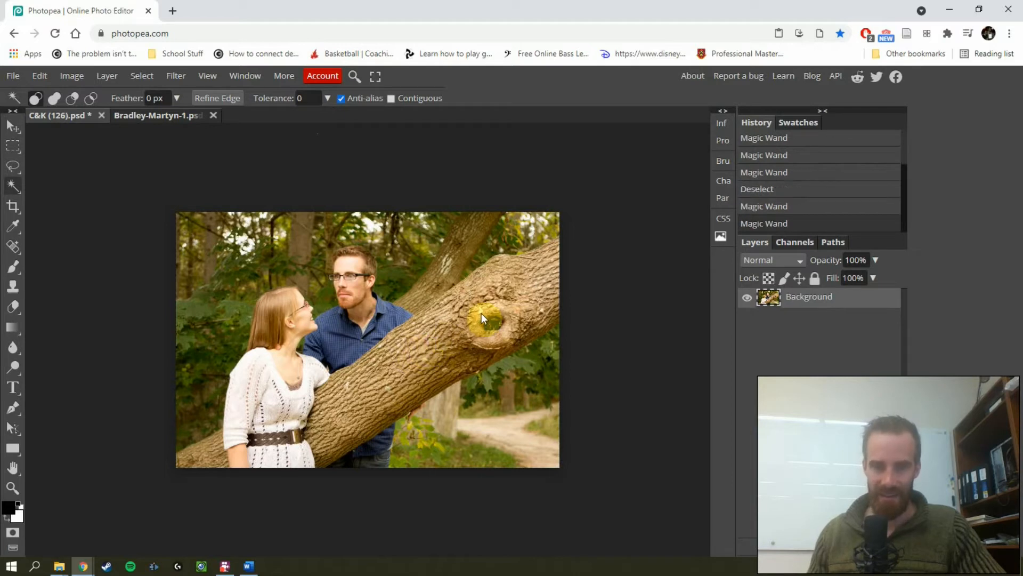
pyautogui.click(350, 264)
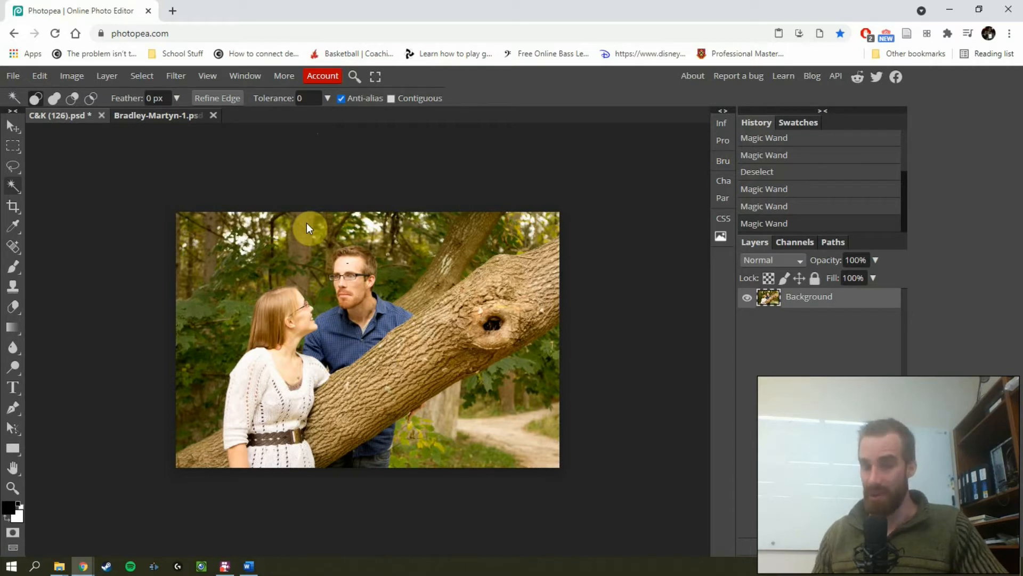
pyautogui.click(354, 360)
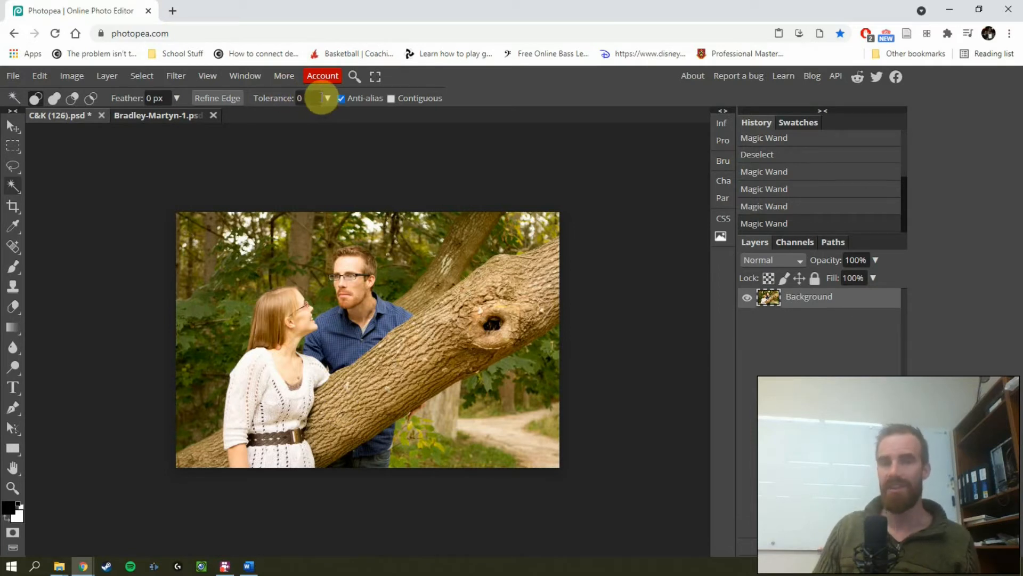
# - Set the Magic Wand tolerance to 26 and switch to the Quick Selection tool
pyautogui.click(328, 98)
pyautogui.moveTo(262, 118); pyautogui.dragTo(268, 118)
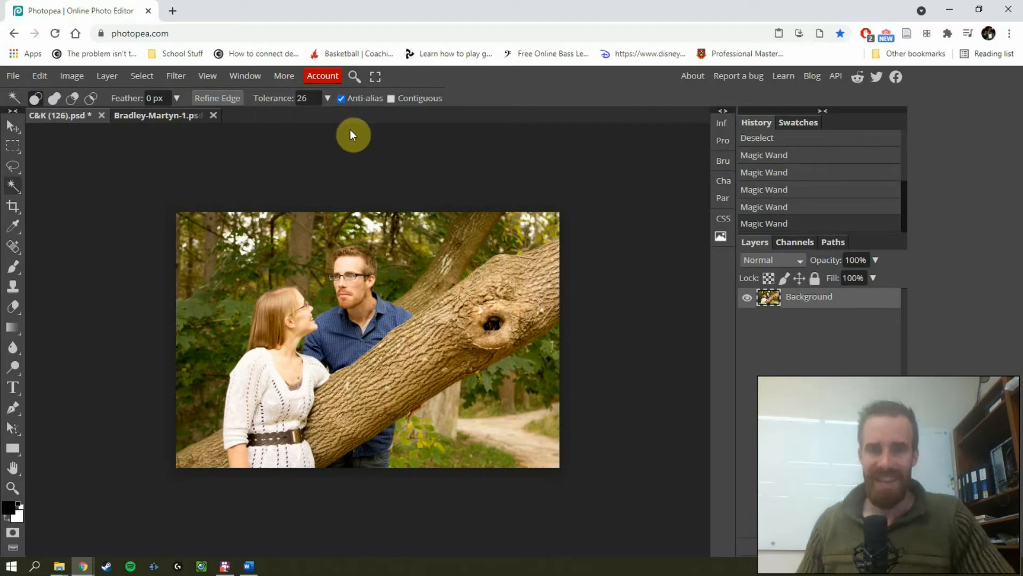
pyautogui.rightClick(11, 189)
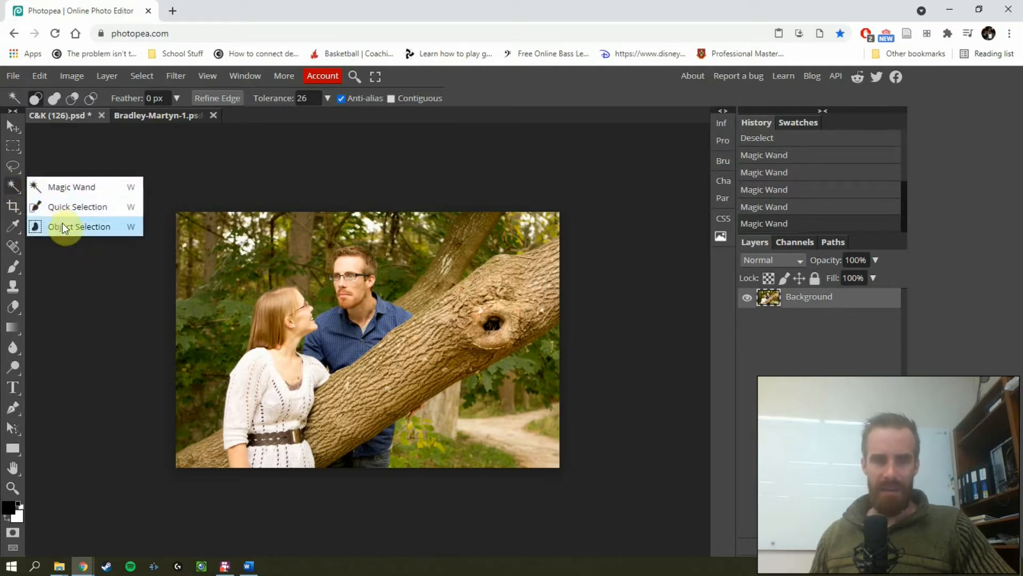
pyautogui.click(70, 209)
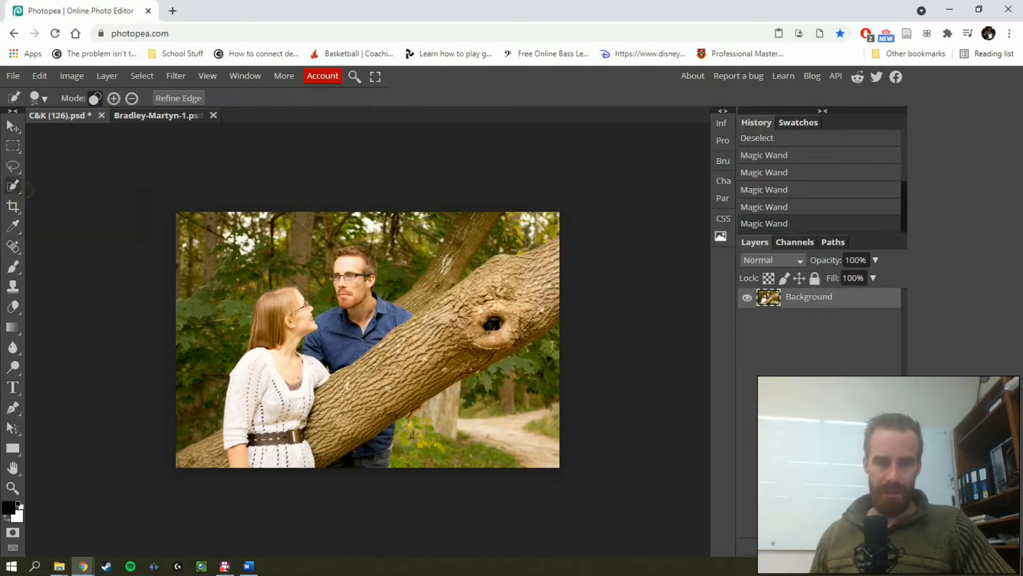
# - Open Refine Edge and paint a white stroke across the man's hair and the trees beside it
pyautogui.click(165, 101)
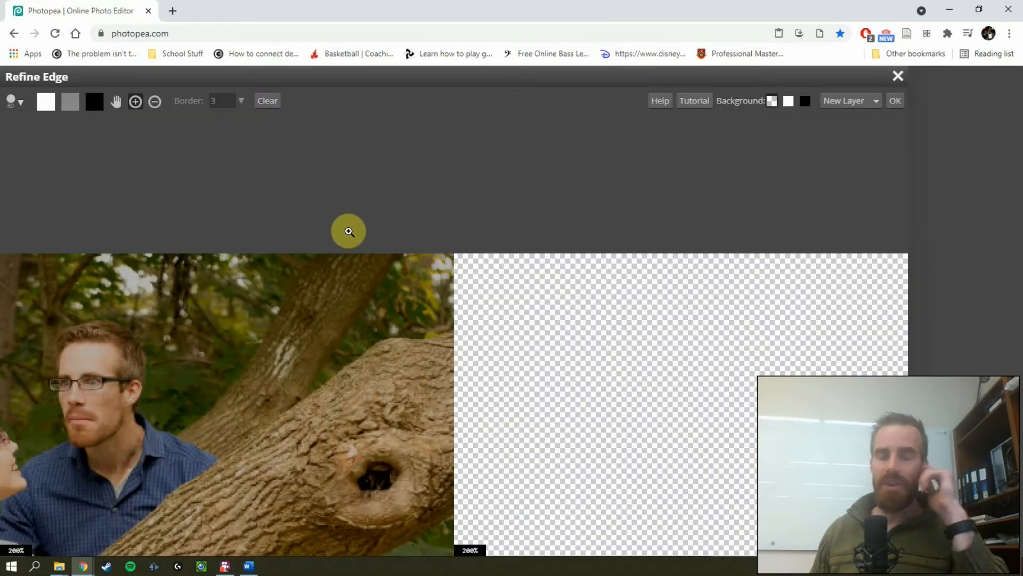
pyautogui.scroll(2, 345, 238)
pyautogui.scroll(-3, 345, 238)
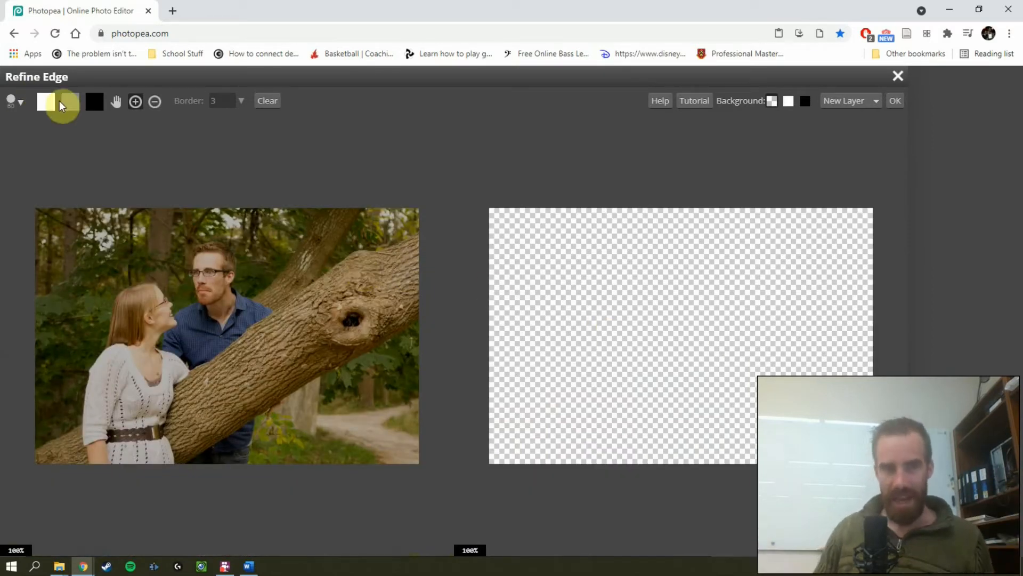
pyautogui.click(82, 104)
pyautogui.click(46, 101)
pyautogui.moveTo(191, 246); pyautogui.dragTo(281, 249)
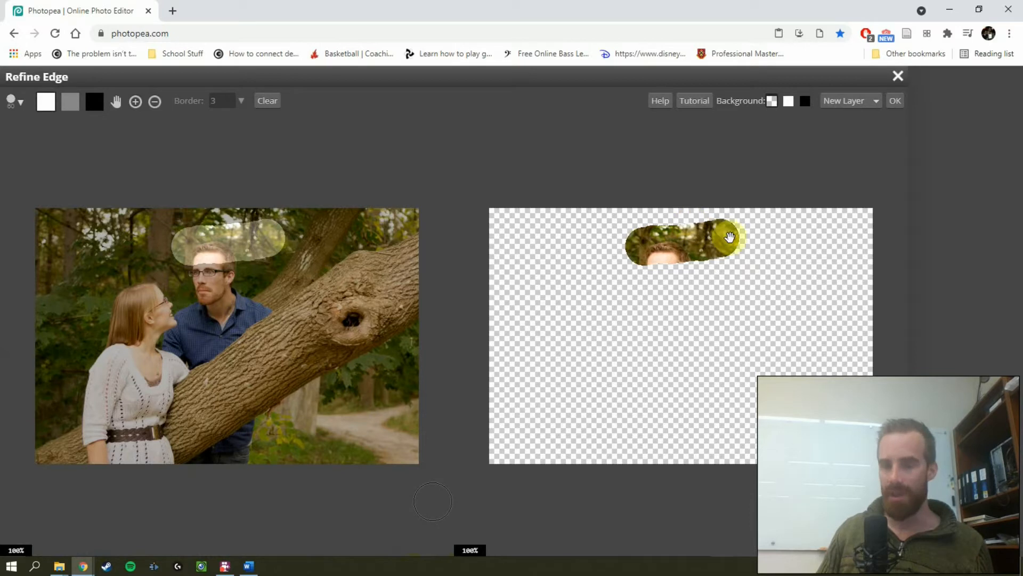
# - Paint the white stroke around the man's hair out of the mask with black
pyautogui.click(94, 101)
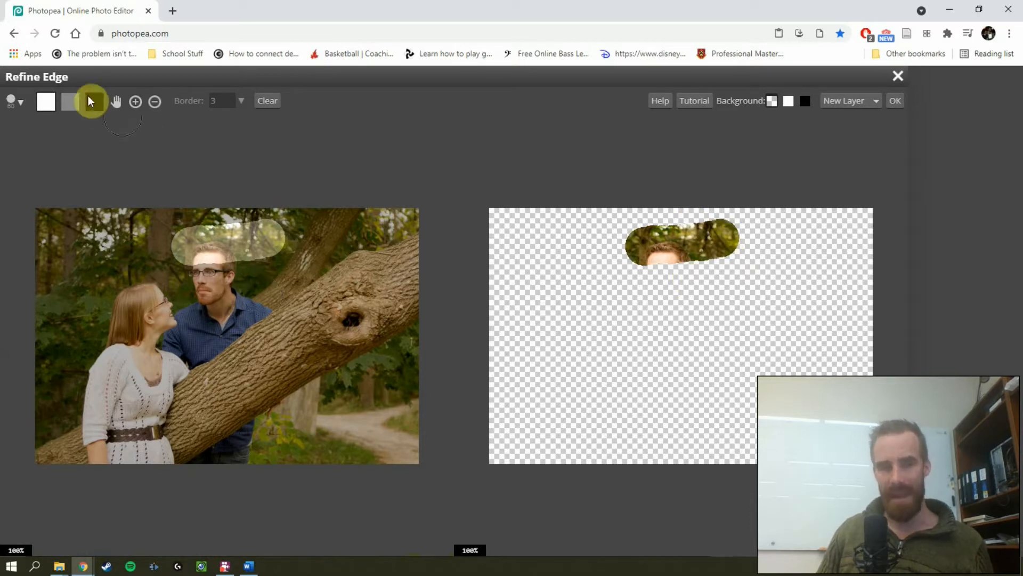
pyautogui.moveTo(186, 242)
pyautogui.mouseDown()
pyautogui.moveTo(267, 234)
pyautogui.moveTo(283, 250)
pyautogui.moveTo(186, 262)
pyautogui.mouseUp()
# - Paint a grey semi-transparent stroke from the man's hair to his shoulder and remove it with black
pyautogui.click(70, 102)
pyautogui.moveTo(213, 248); pyautogui.dragTo(240, 288)
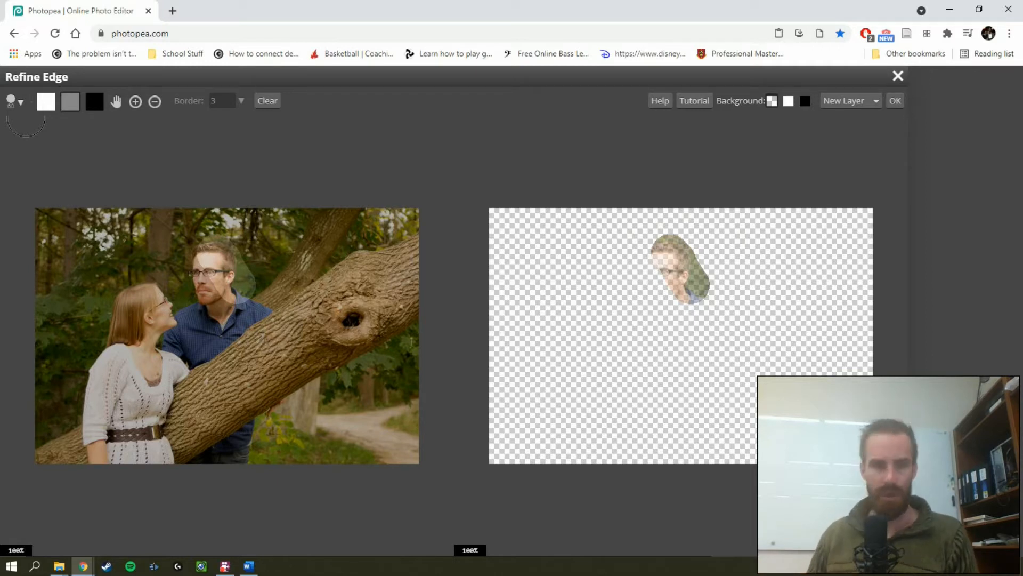
pyautogui.click(92, 109)
pyautogui.moveTo(218, 248)
pyautogui.mouseDown()
pyautogui.moveTo(235, 283)
pyautogui.moveTo(211, 262)
pyautogui.mouseUp()
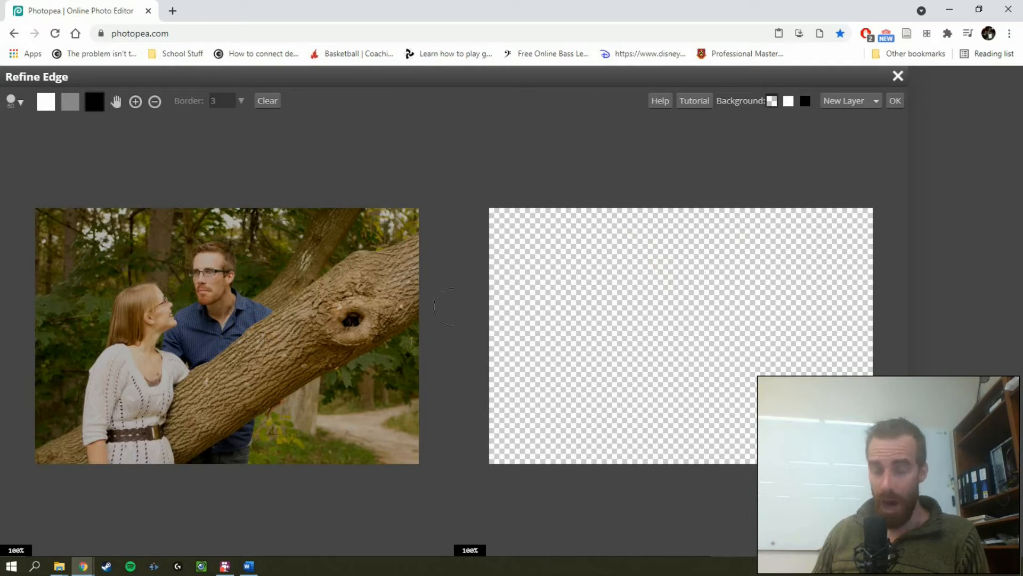
# - Paint a single white dab over the man's face and erase it with black
pyautogui.click(46, 109)
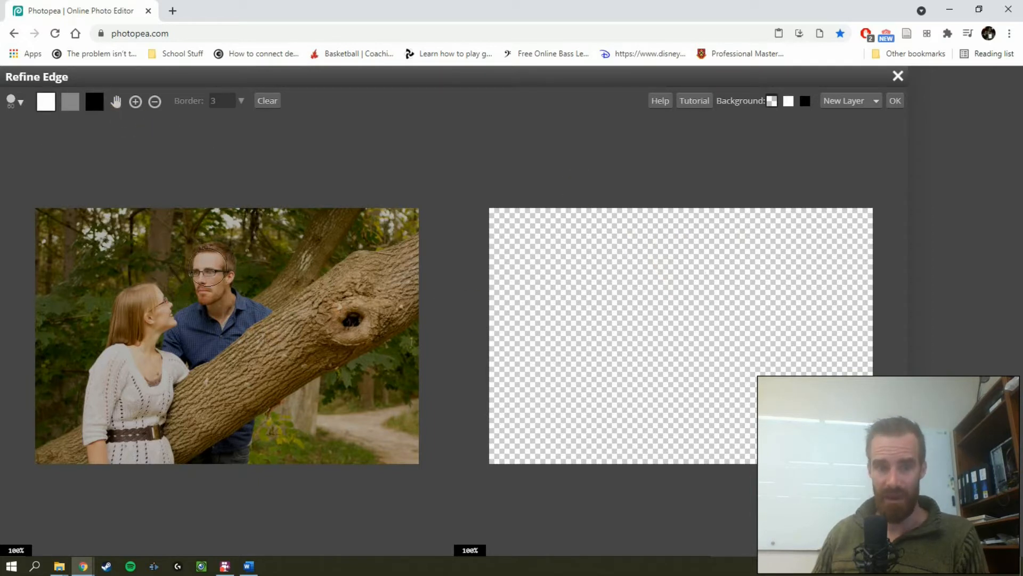
pyautogui.click(208, 267)
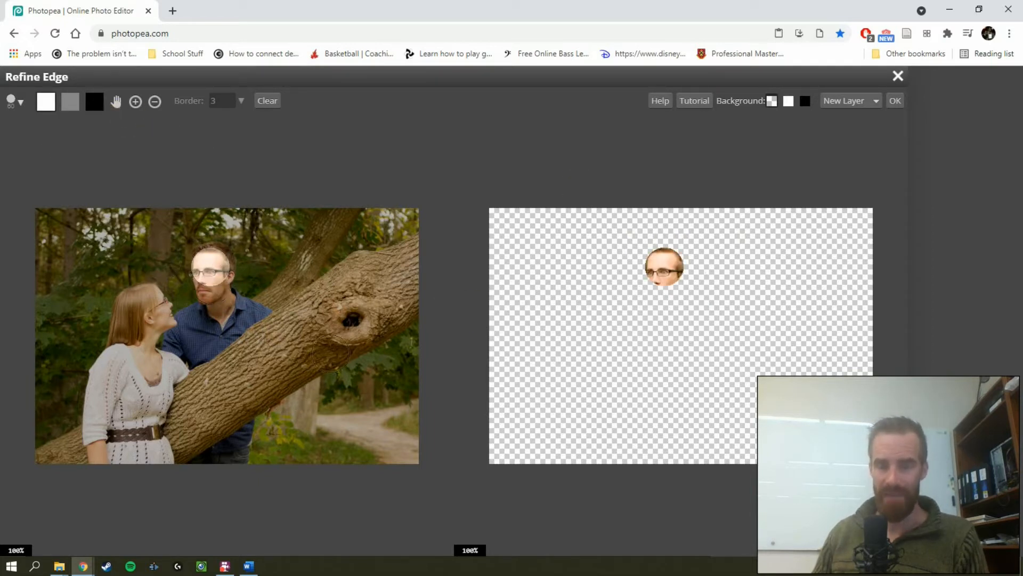
pyautogui.click(96, 103)
pyautogui.moveTo(212, 259); pyautogui.dragTo(211, 275)
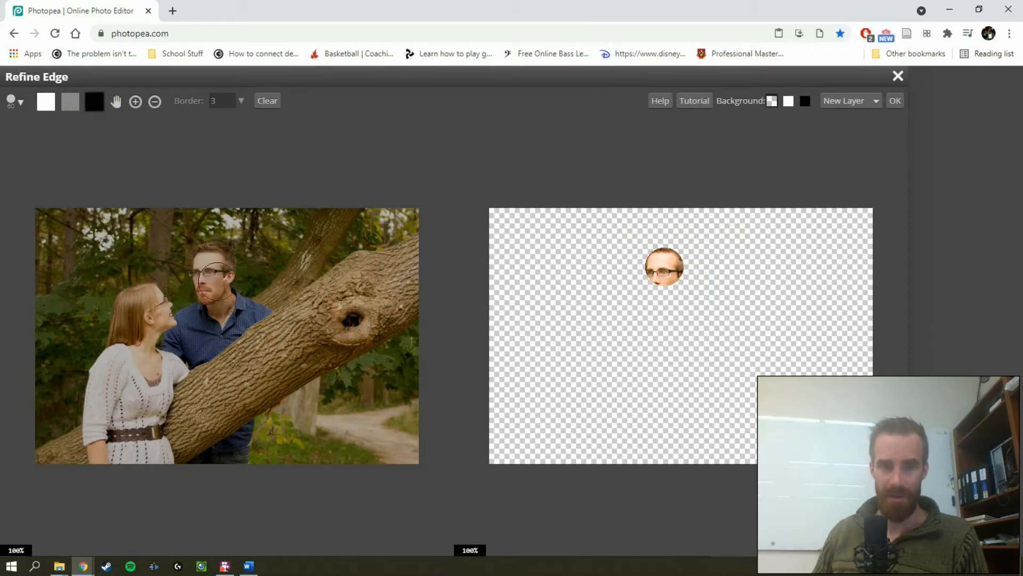
# - Enlarge the hard brush to 310 px and paint a broad white area over the couple
pyautogui.click(12, 100)
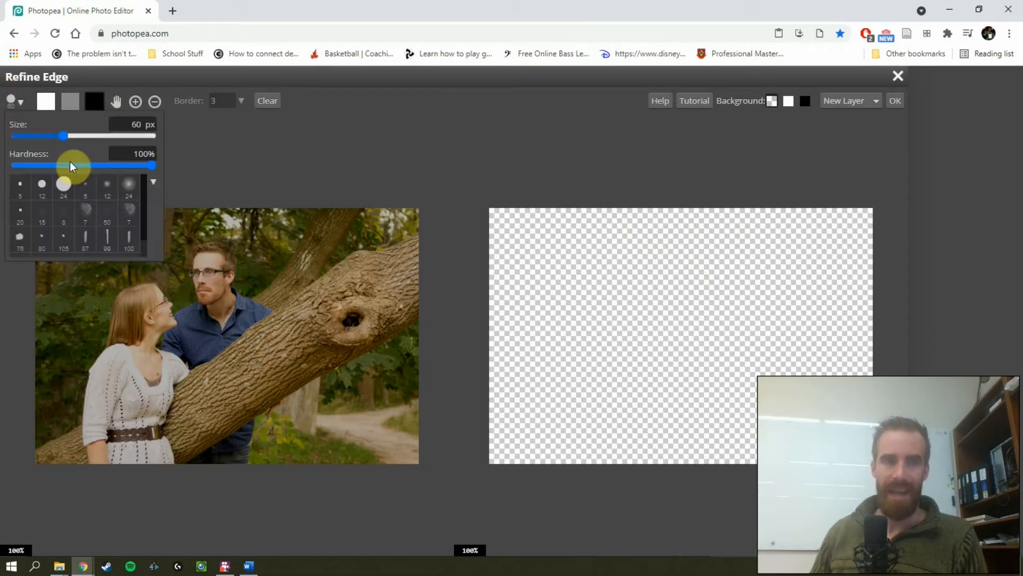
pyautogui.moveTo(63, 136); pyautogui.dragTo(118, 144)
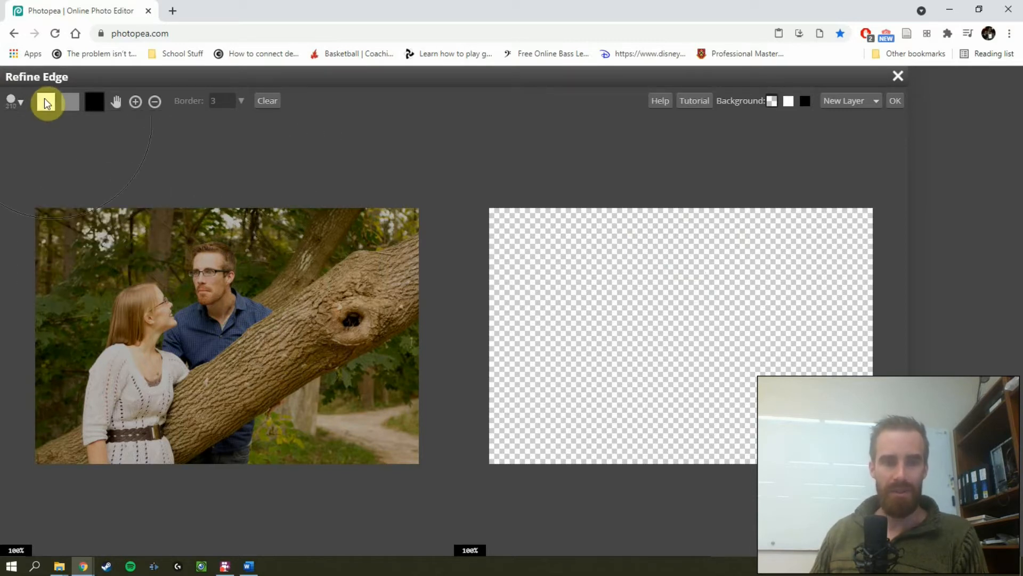
pyautogui.moveTo(187, 337); pyautogui.dragTo(231, 339)
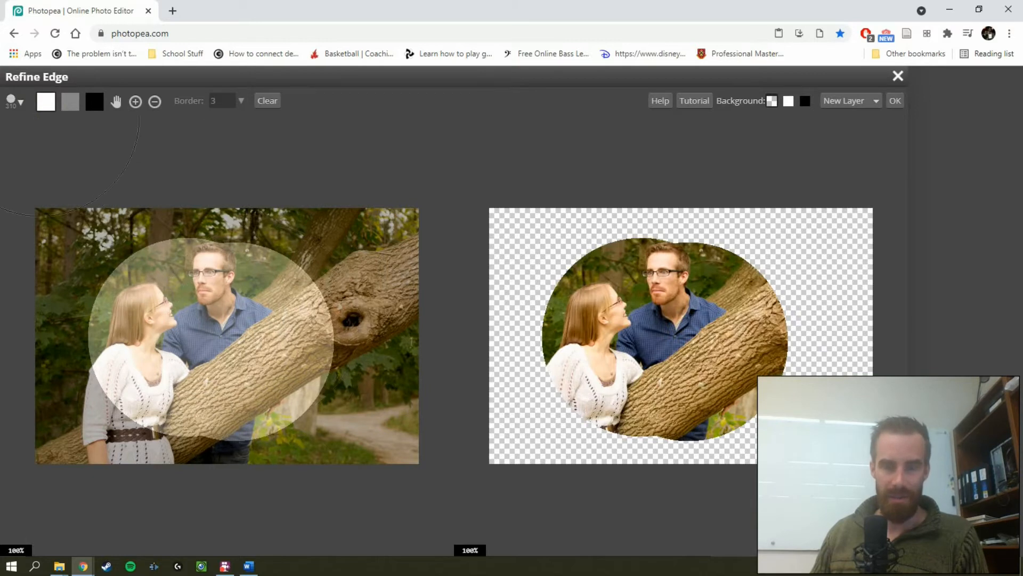
# - Try a white dab on the tree with a soft brush at 195 px and 0% hardness, then undo it
pyautogui.click(12, 104)
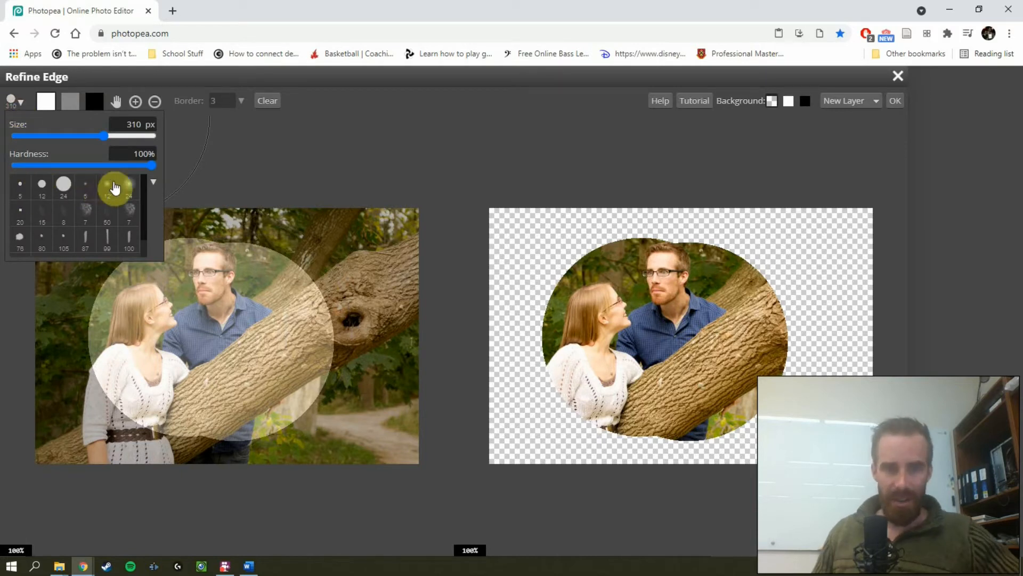
pyautogui.click(130, 187)
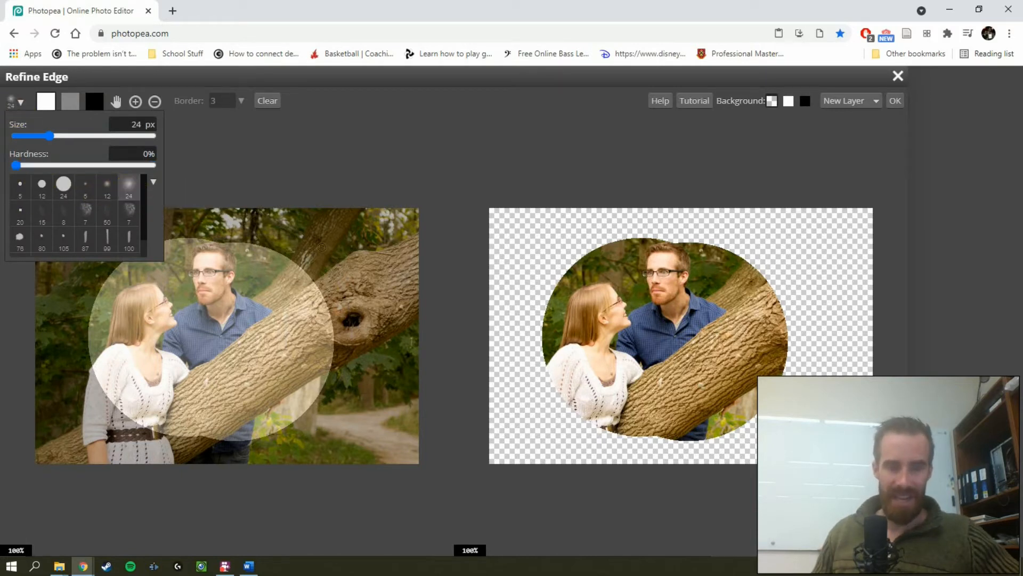
pyautogui.click(91, 137)
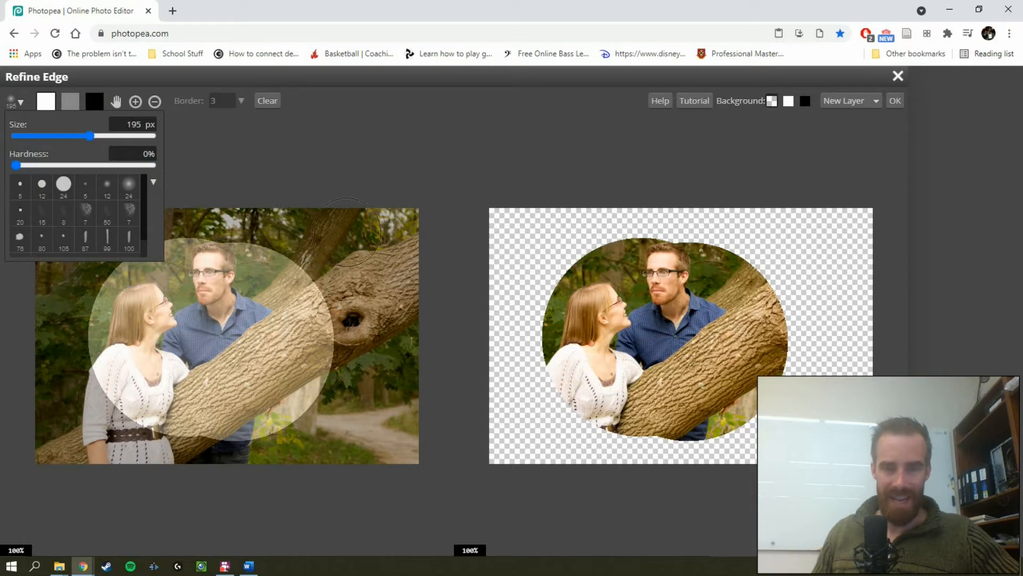
pyautogui.click(350, 255)
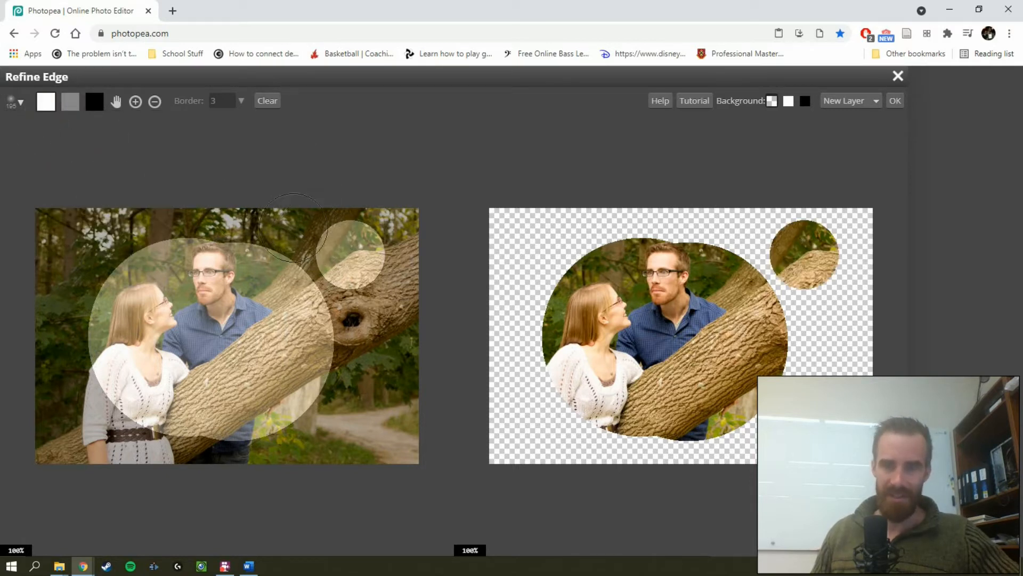
pyautogui.hotkey('ctrl', 'z')
# - Enlarge the Hard Mechanical 24 pixels brush and paint black over everything except the area around the man's head and shoulder
pyautogui.click(16, 101)
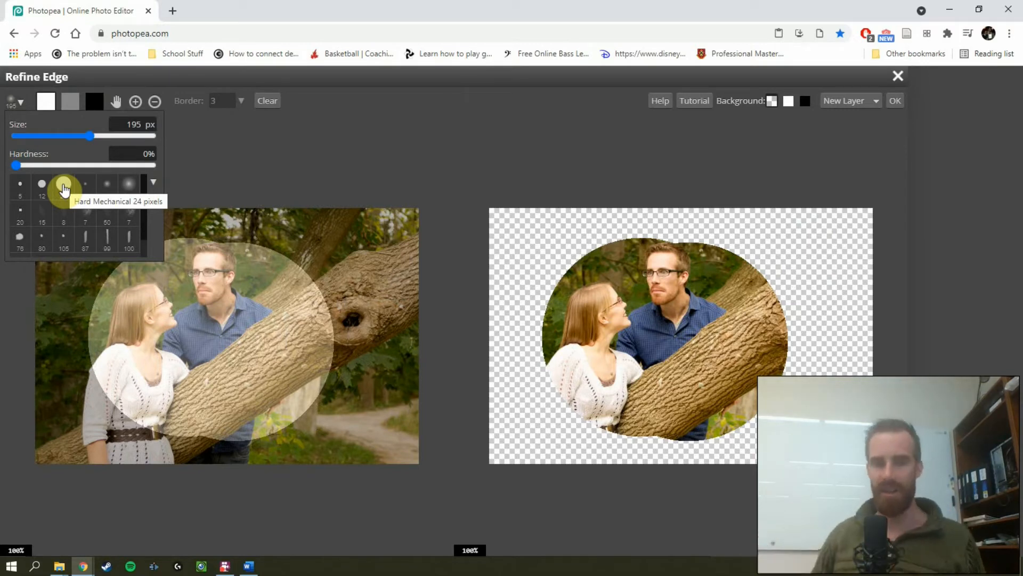
pyautogui.click(63, 185)
pyautogui.moveTo(49, 135); pyautogui.dragTo(73, 136)
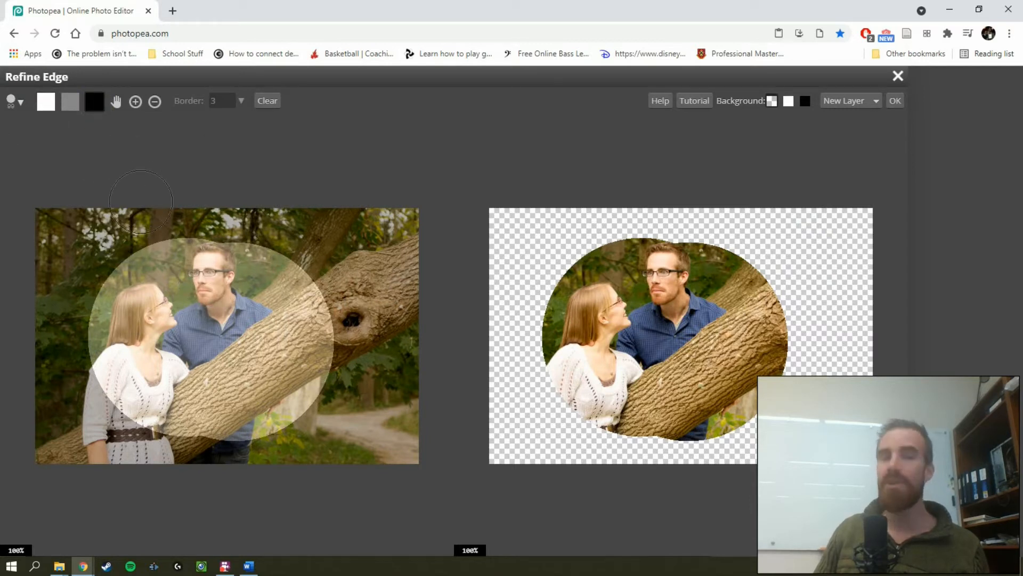
pyautogui.moveTo(166, 266)
pyautogui.mouseDown()
pyautogui.moveTo(141, 286)
pyautogui.moveTo(119, 277)
pyautogui.moveTo(196, 350)
pyautogui.moveTo(324, 353)
pyautogui.moveTo(271, 260)
pyautogui.mouseUp()
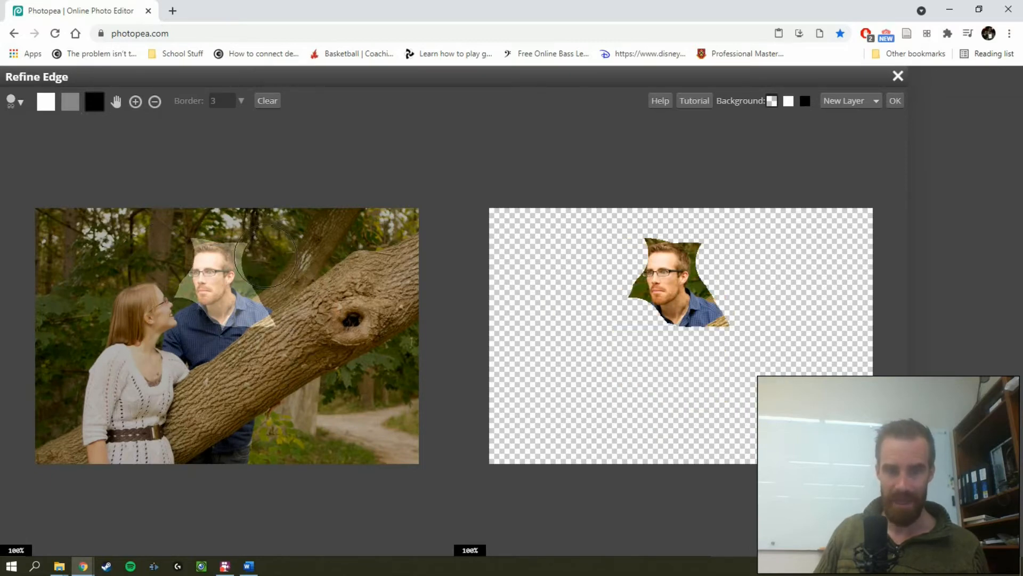
# - Examine the man's head and its mask at different zoom levels, ending at 400%
pyautogui.scroll(1, 256, 277)
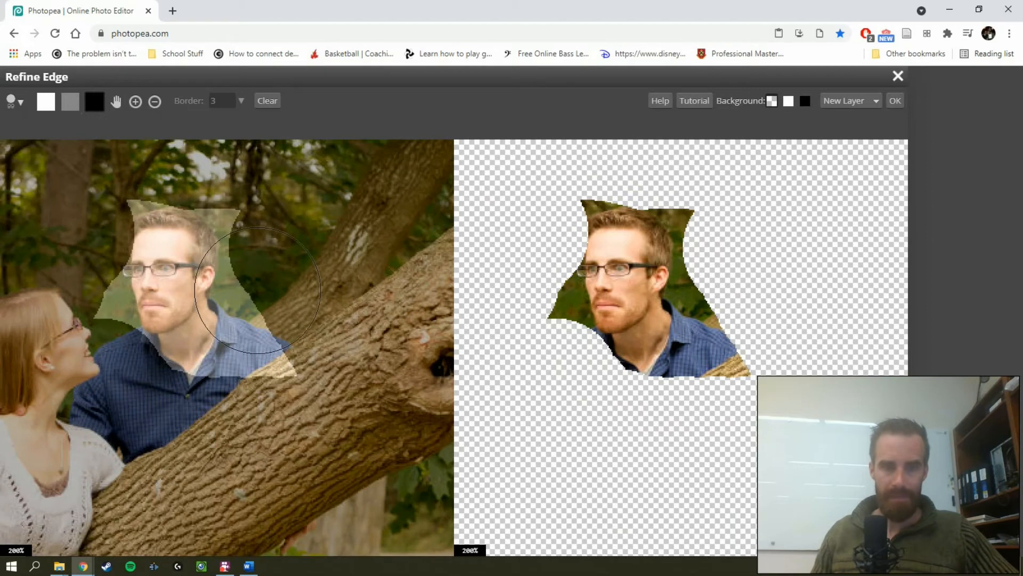
pyautogui.click(186, 110)
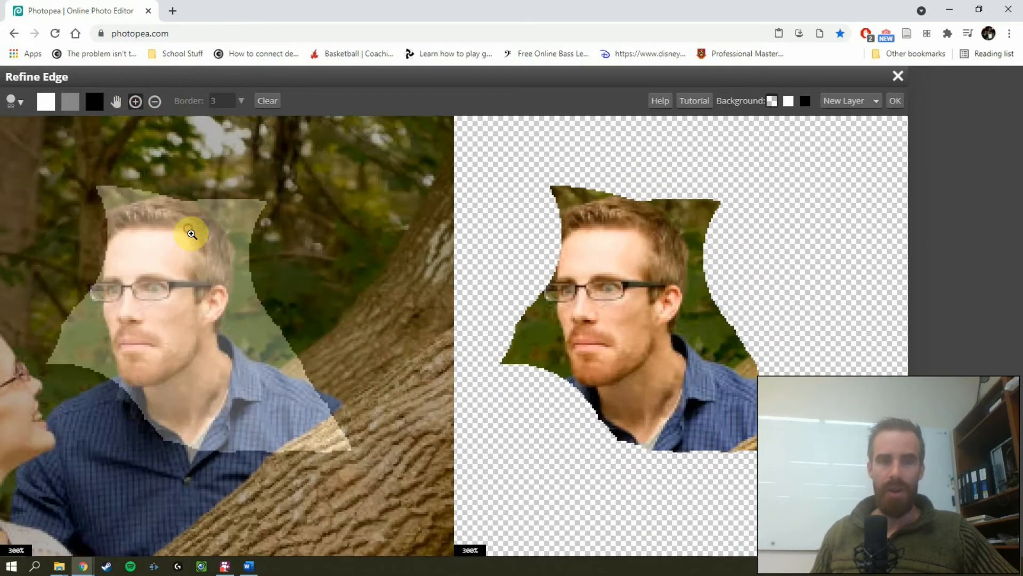
pyautogui.click(191, 228)
pyautogui.click(196, 228)
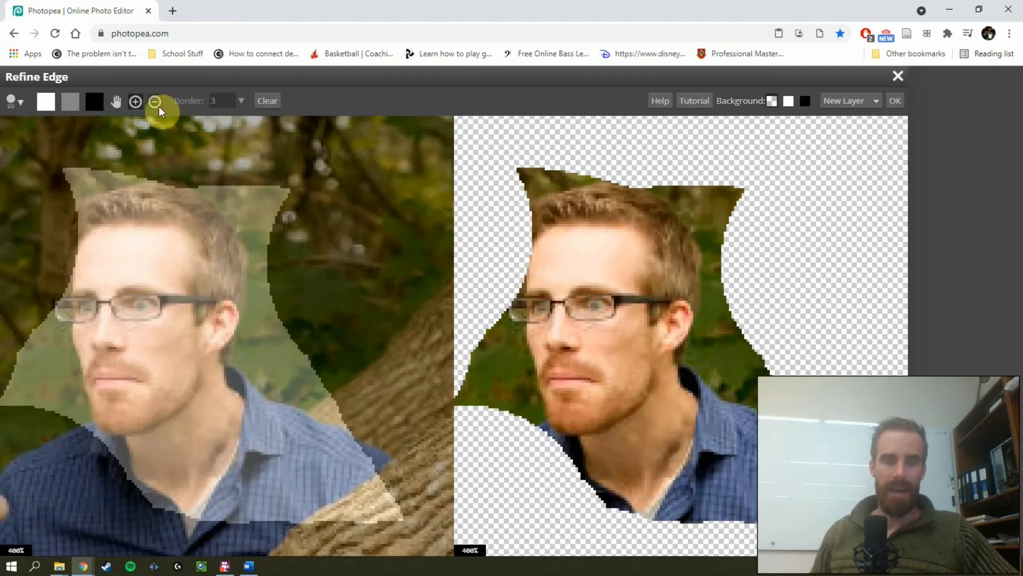
pyautogui.click(154, 101)
pyautogui.click(219, 229)
pyautogui.click(219, 228)
pyautogui.click(135, 101)
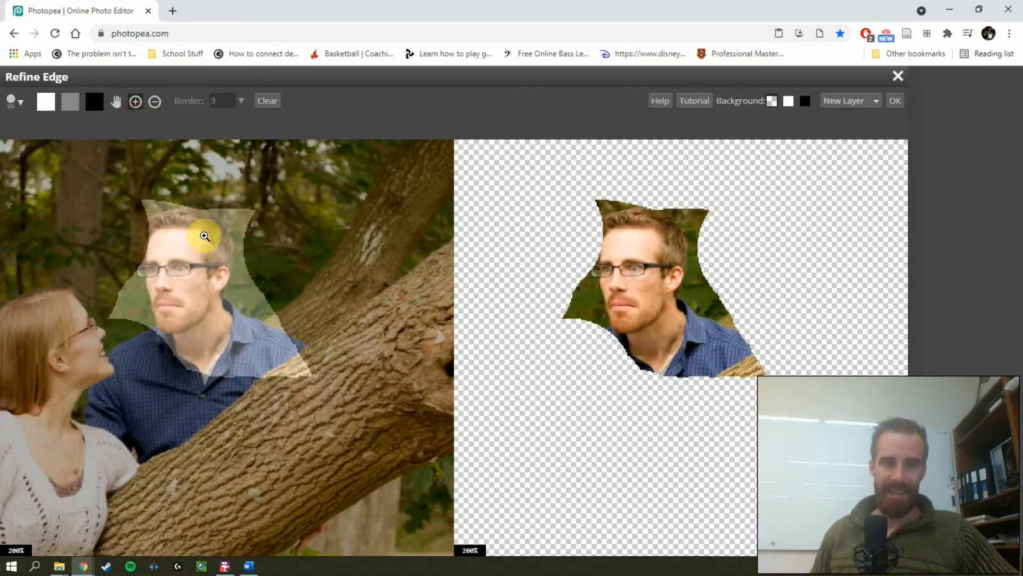
pyautogui.click(205, 237)
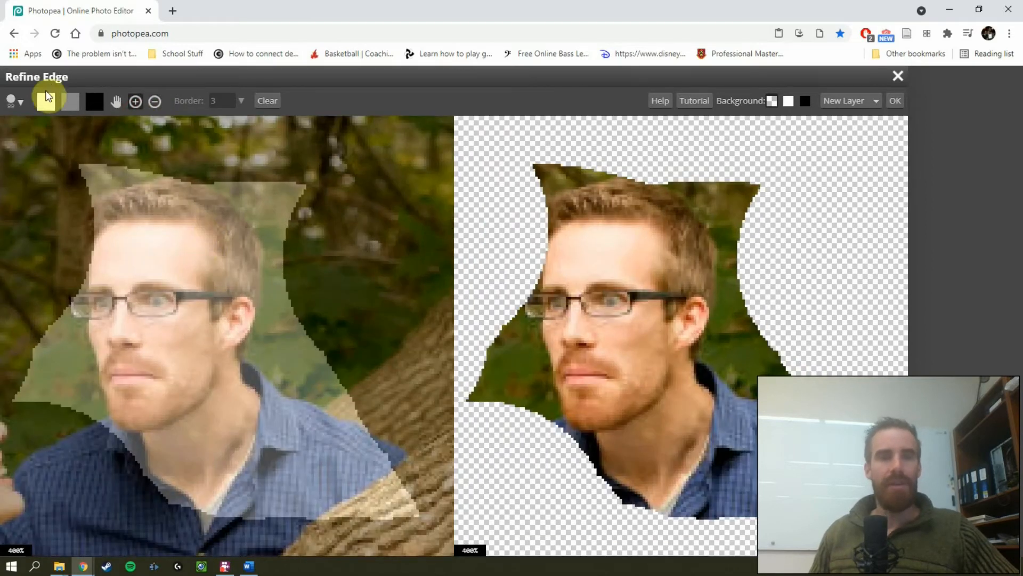
# - Mask out the background around the man's hair and glasses with a smaller black brush
pyautogui.click(14, 102)
pyautogui.click(94, 102)
pyautogui.click(20, 102)
pyautogui.moveTo(73, 136); pyautogui.dragTo(41, 136)
pyautogui.moveTo(243, 184)
pyautogui.mouseDown()
pyautogui.moveTo(288, 207)
pyautogui.moveTo(272, 316)
pyautogui.moveTo(243, 365)
pyautogui.moveTo(288, 376)
pyautogui.moveTo(267, 421)
pyautogui.moveTo(313, 496)
pyautogui.moveTo(136, 458)
pyautogui.moveTo(91, 421)
pyautogui.moveTo(72, 333)
pyautogui.moveTo(52, 316)
pyautogui.mouseUp()
# - Touch up the outer edge of the man's glasses with white and shrink the brush for finer work
pyautogui.click(46, 101)
pyautogui.click(78, 305)
pyautogui.click(135, 102)
pyautogui.click(75, 301)
pyautogui.click(75, 301)
pyautogui.press('[')
pyautogui.press('[')
pyautogui.press('[')
pyautogui.press('[')
# - Mask out the remaining background along the man's hair and forehead with the small black brush
pyautogui.click(155, 102)
pyautogui.click(213, 245)
pyautogui.click(136, 102)
pyautogui.click(222, 154)
pyautogui.click(95, 105)
pyautogui.moveTo(120, 234)
pyautogui.mouseDown()
pyautogui.moveTo(125, 193)
pyautogui.moveTo(101, 200)
pyautogui.mouseUp()
pyautogui.moveTo(203, 197)
pyautogui.mouseDown()
pyautogui.moveTo(261, 210)
pyautogui.moveTo(289, 229)
pyautogui.mouseUp()
pyautogui.moveTo(121, 252); pyautogui.dragTo(120, 272)
# - Restore the edge of the man's hair and forehead with white, and touch up the chin edge with white and black dabs
pyautogui.click(46, 102)
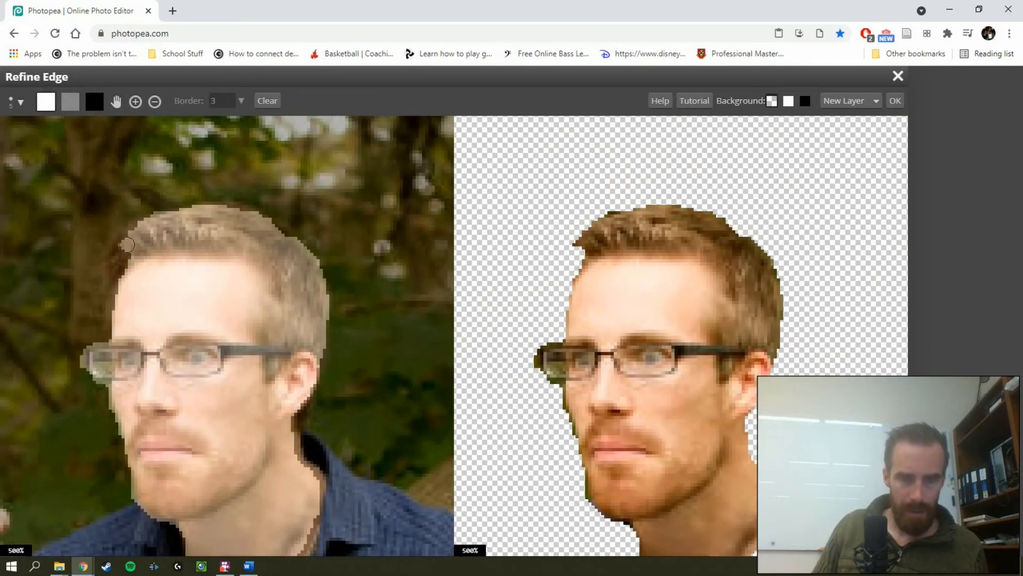
pyautogui.moveTo(128, 230); pyautogui.dragTo(113, 291)
pyautogui.scroll(-1, 88, 269)
pyautogui.click(154, 479)
pyautogui.click(96, 104)
pyautogui.click(155, 478)
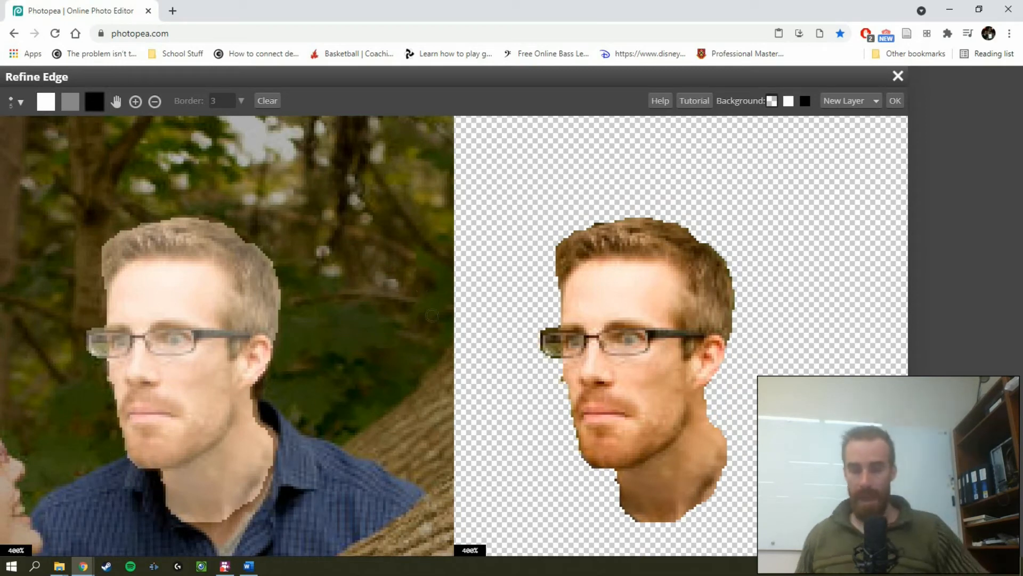
# - Check the edges of the man's head and neck cut-out and output it as a new layer
pyautogui.scroll(-1, 473, 283)
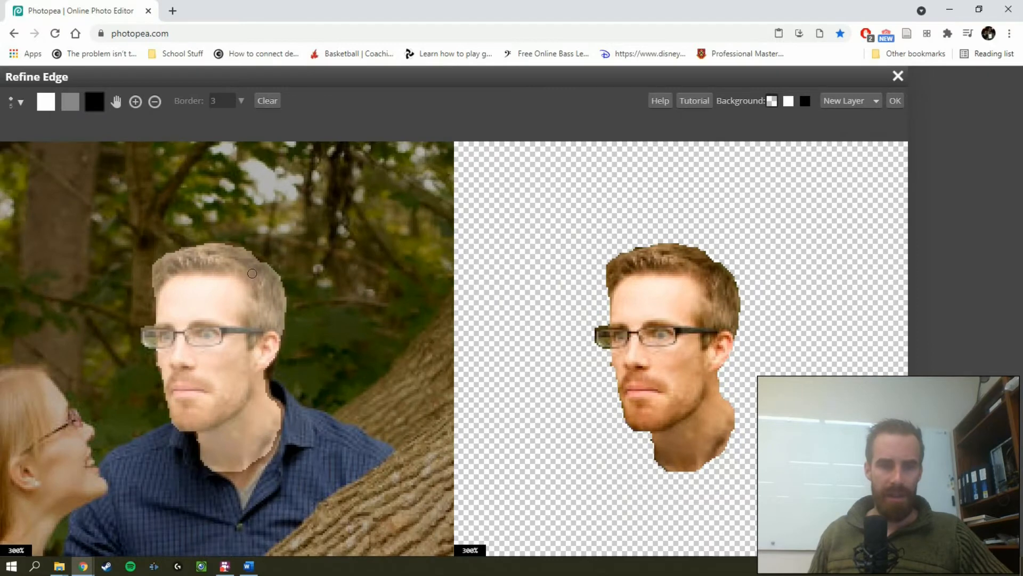
pyautogui.scroll(-1, 640, 238)
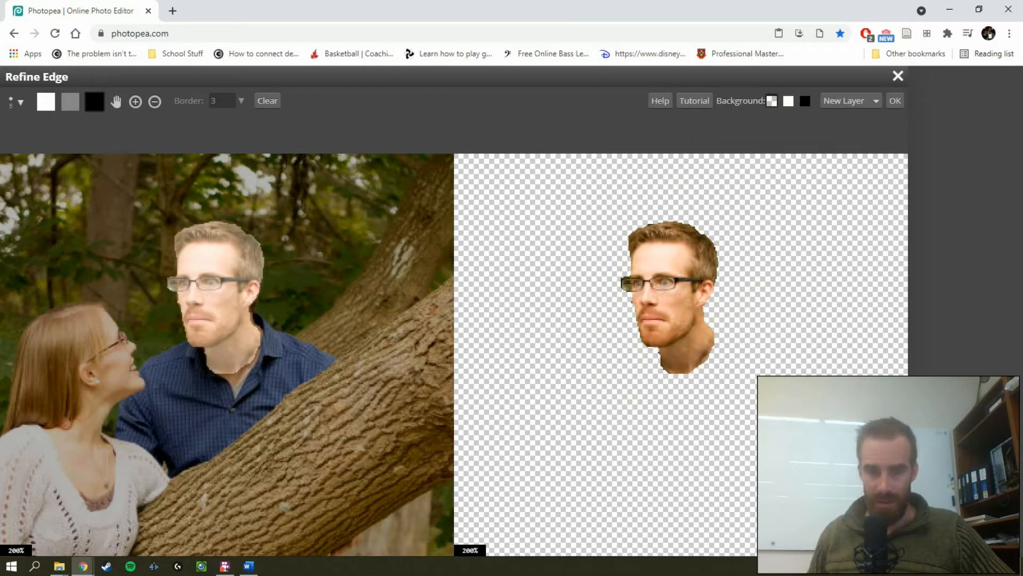
pyautogui.scroll(3, 241, 375)
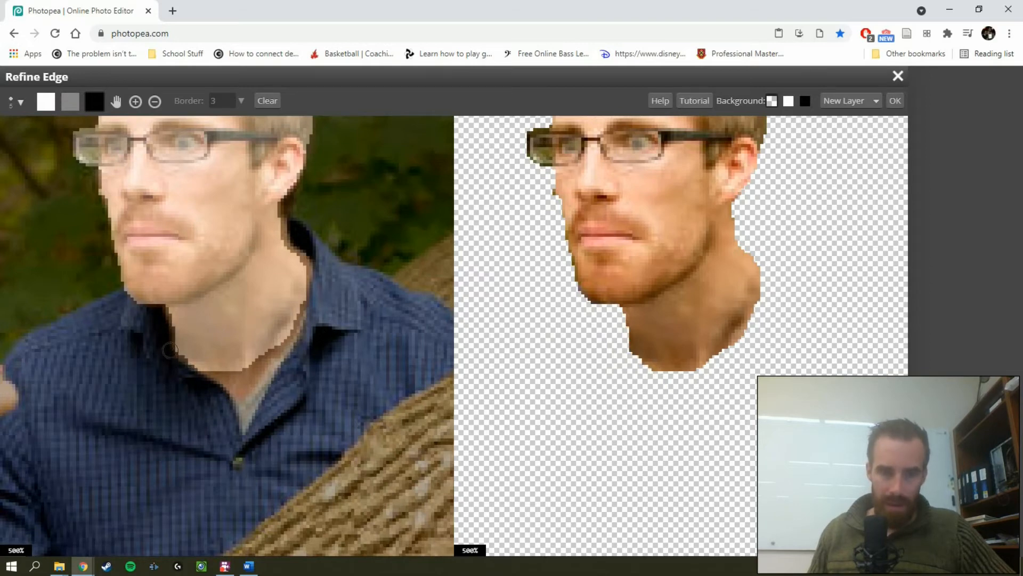
pyautogui.click(155, 101)
pyautogui.click(115, 101)
pyautogui.moveTo(263, 281); pyautogui.dragTo(296, 386)
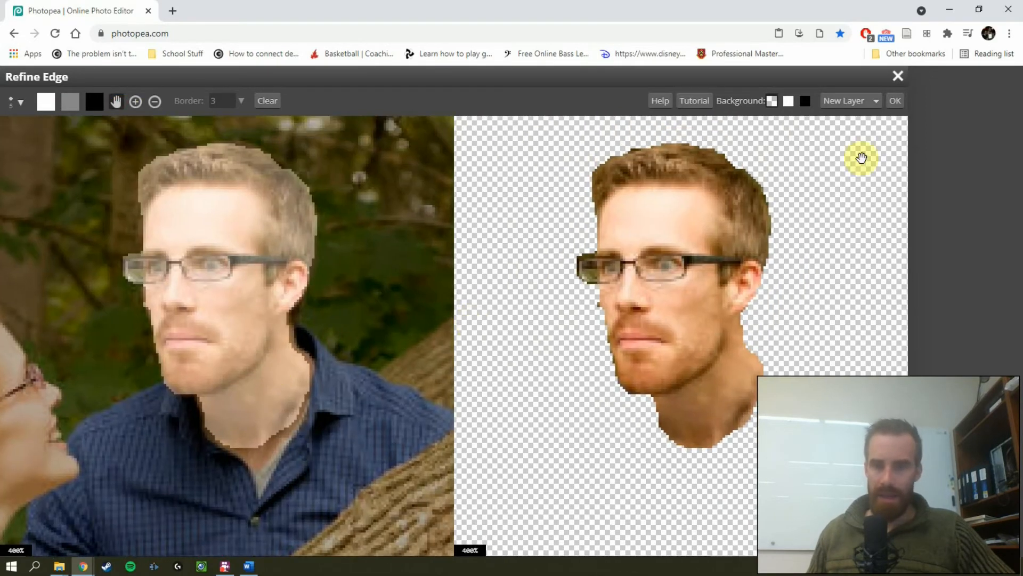
pyautogui.scroll(-2, 721, 199)
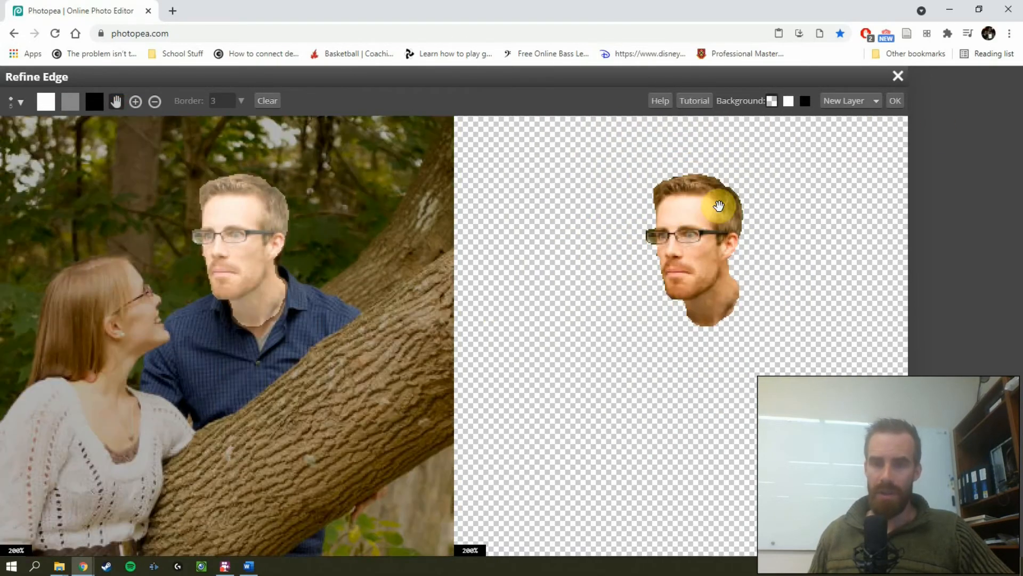
pyautogui.click(895, 102)
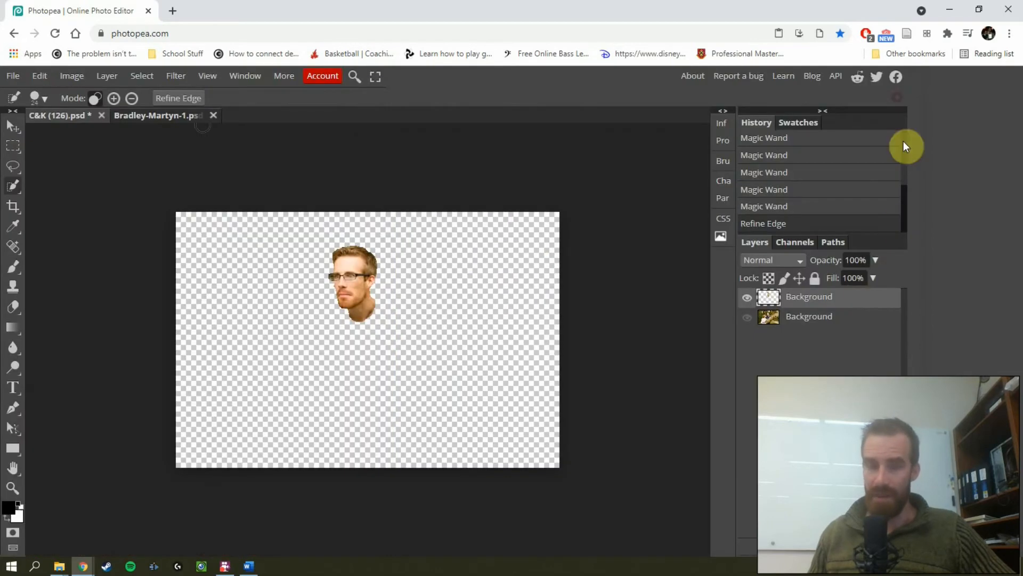
# - Compare the head cut-out with the original photo by toggling both layers' visibility, leaving only the cut-out shown
pyautogui.moveTo(762, 300); pyautogui.dragTo(772, 320)
pyautogui.click(747, 297)
pyautogui.click(746, 318)
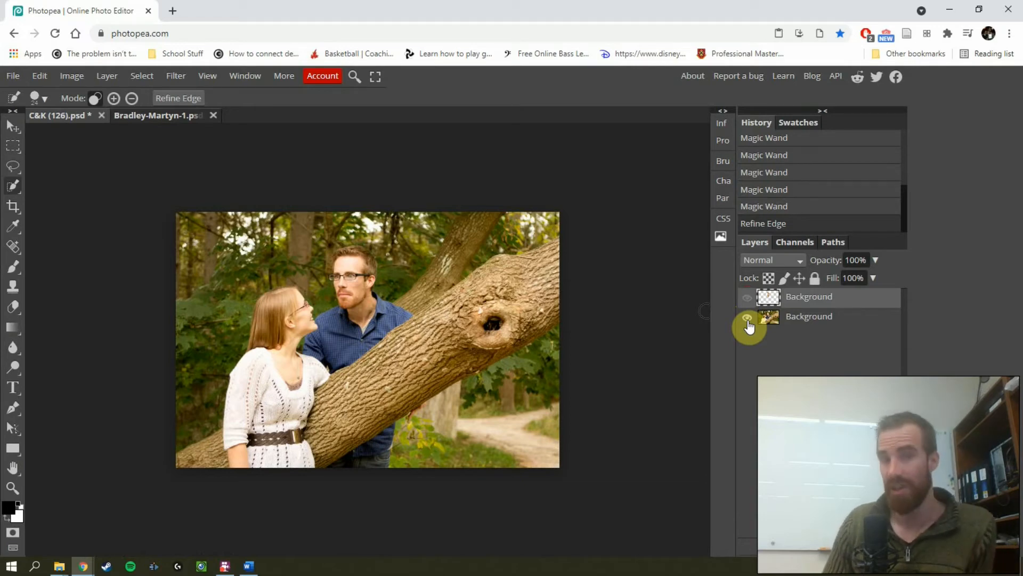
pyautogui.click(747, 317)
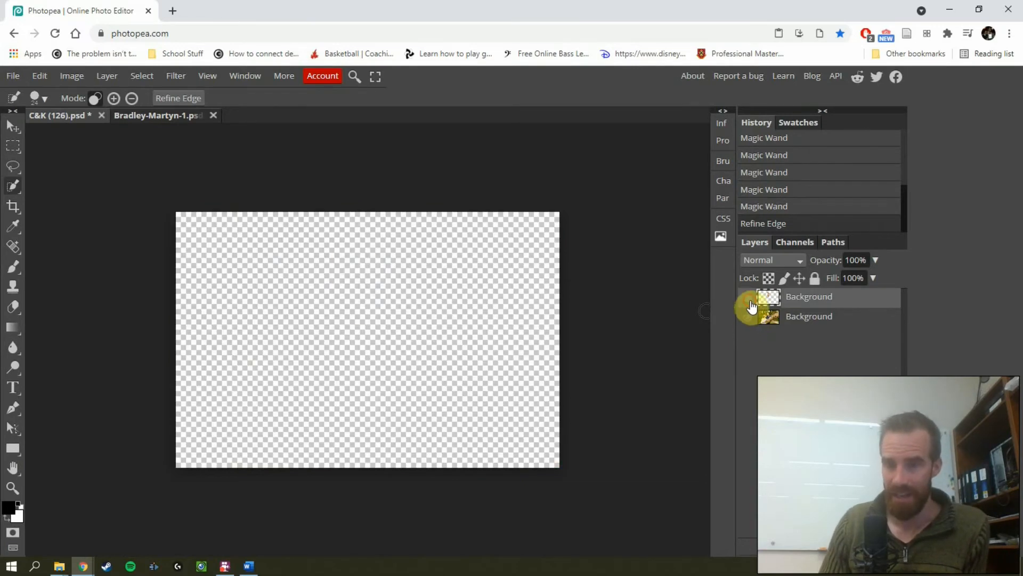
pyautogui.click(747, 297)
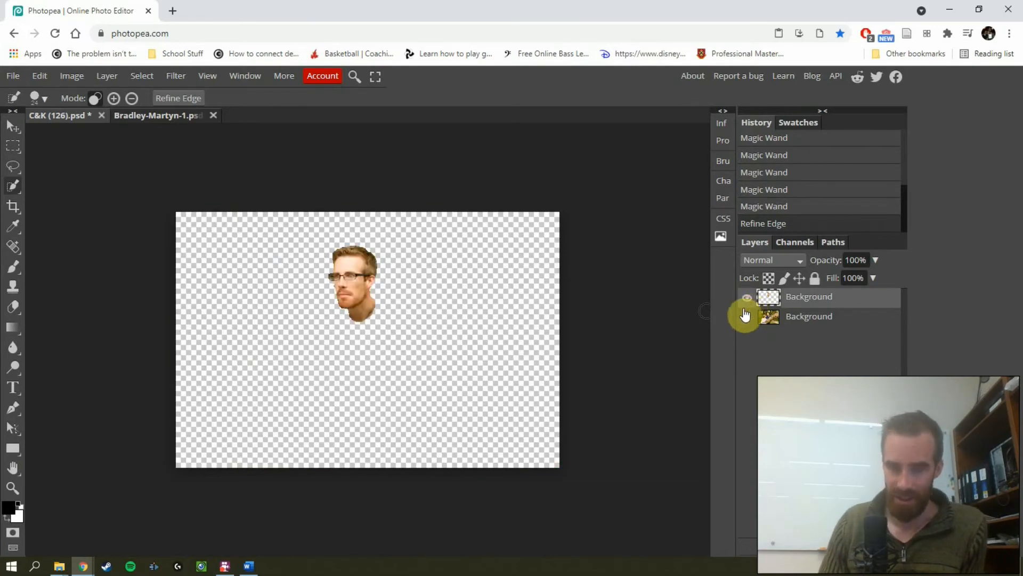
# - Clear the existing selection and select the whole canvas
pyautogui.click(137, 78)
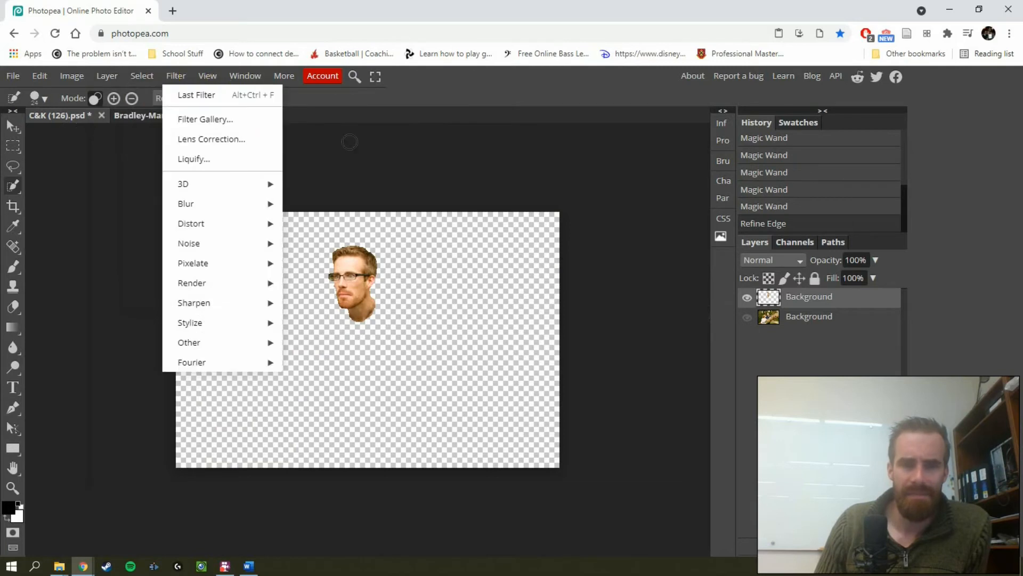
pyautogui.click(346, 185)
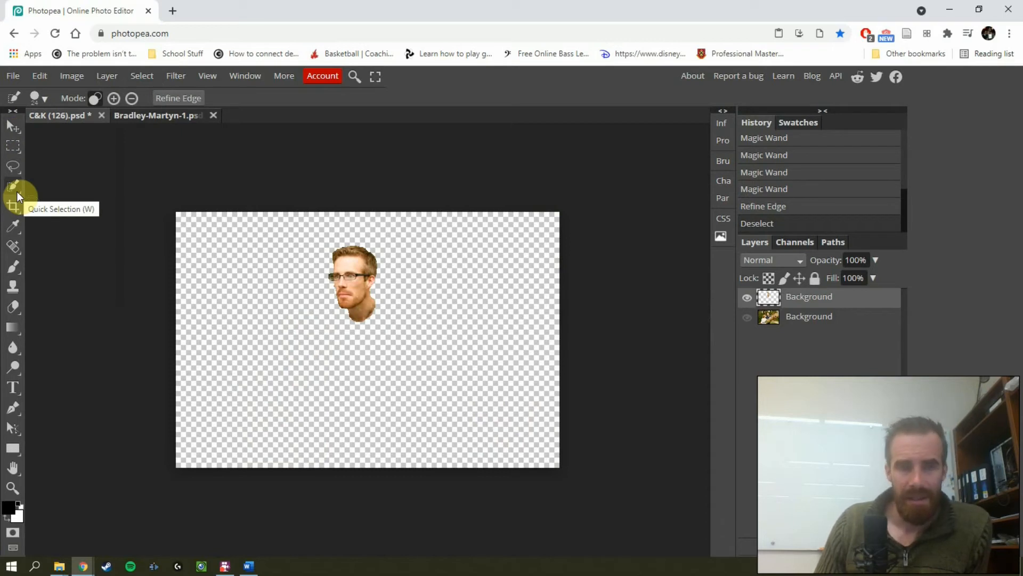
pyautogui.click(142, 76)
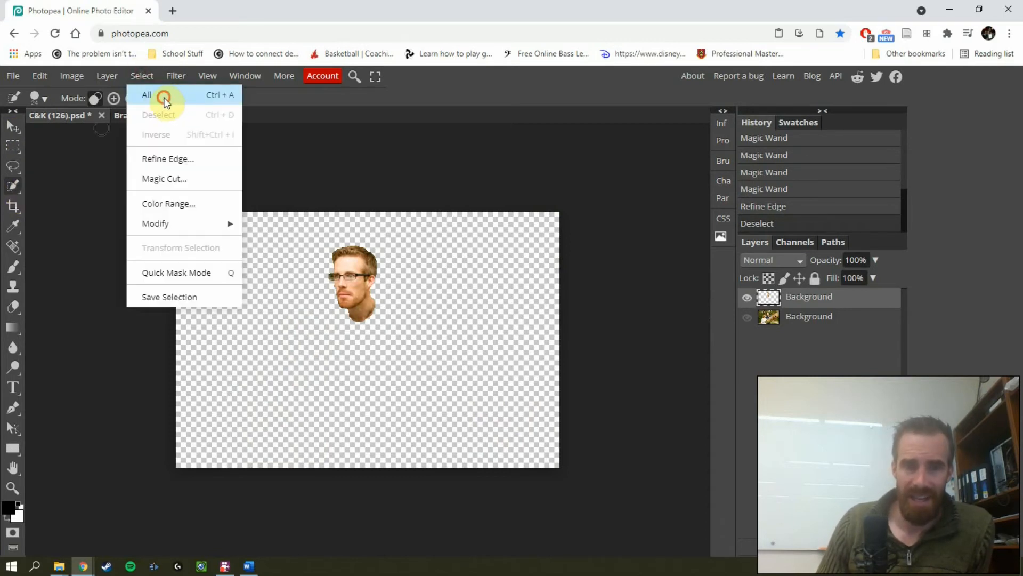
pyautogui.click(163, 96)
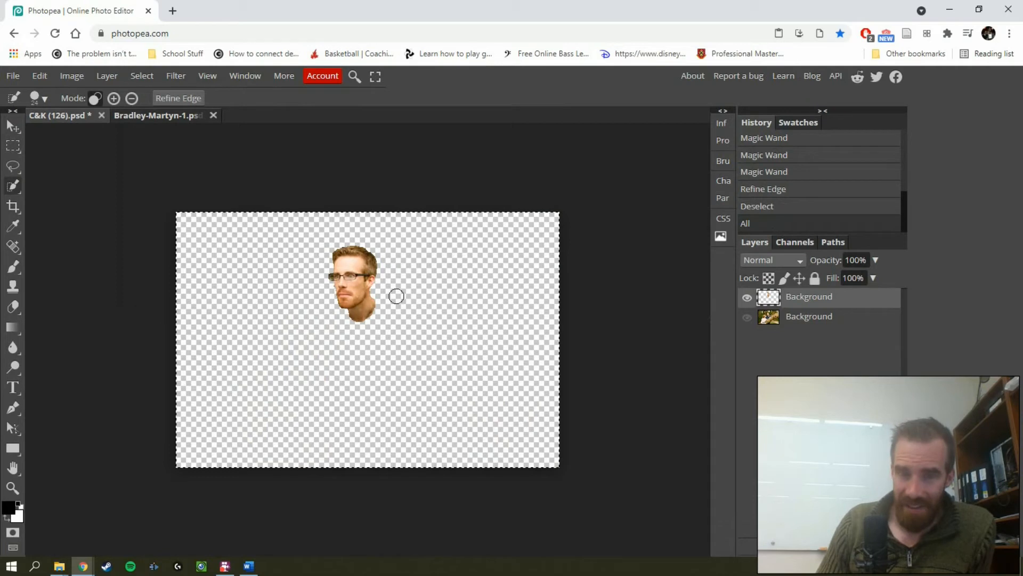
# - Deselect the canvas and select the transparent area around the head with the Magic Wand
pyautogui.click(14, 187)
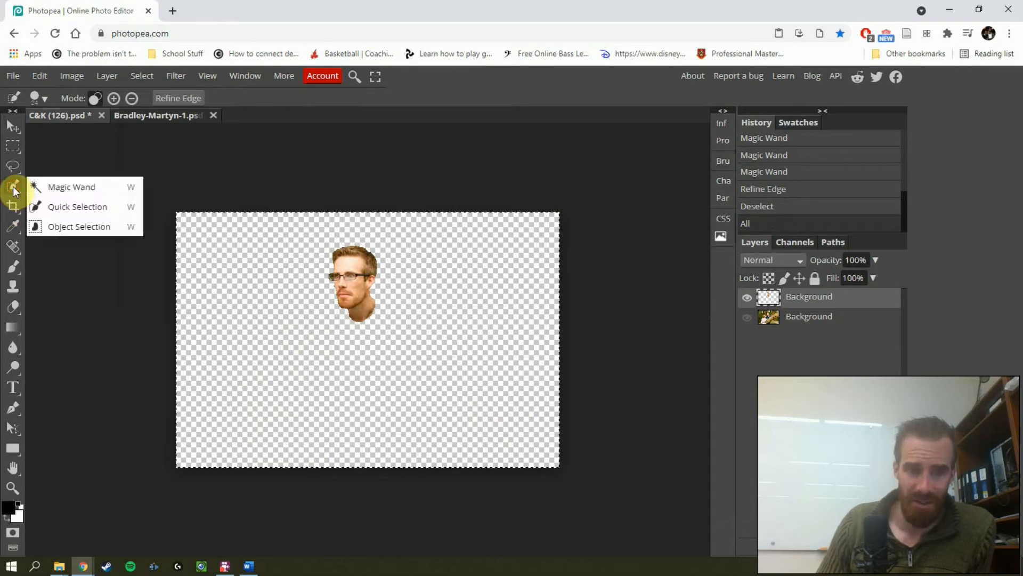
pyautogui.click(44, 190)
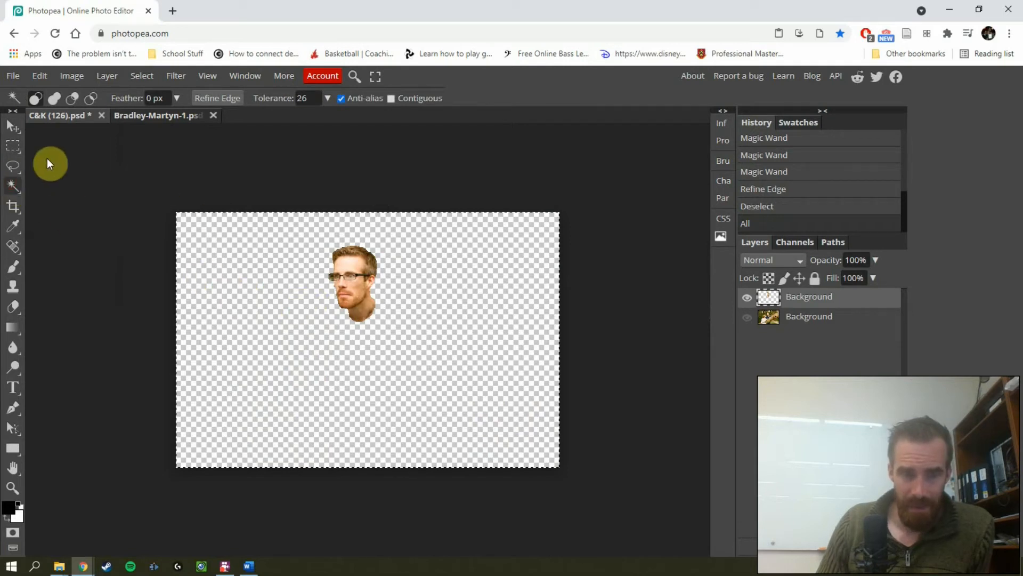
pyautogui.click(138, 76)
pyautogui.click(160, 118)
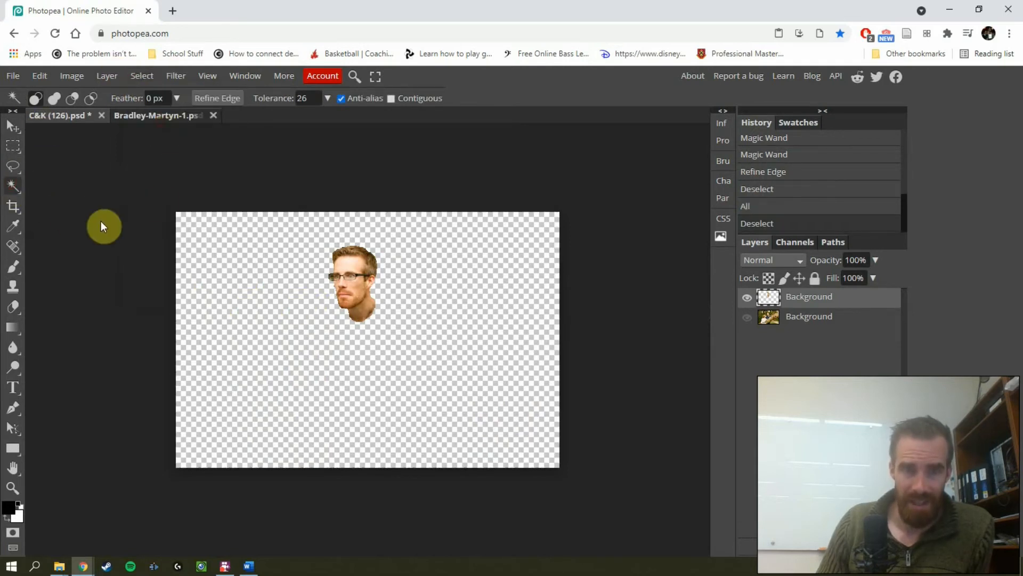
pyautogui.rightClick(14, 188)
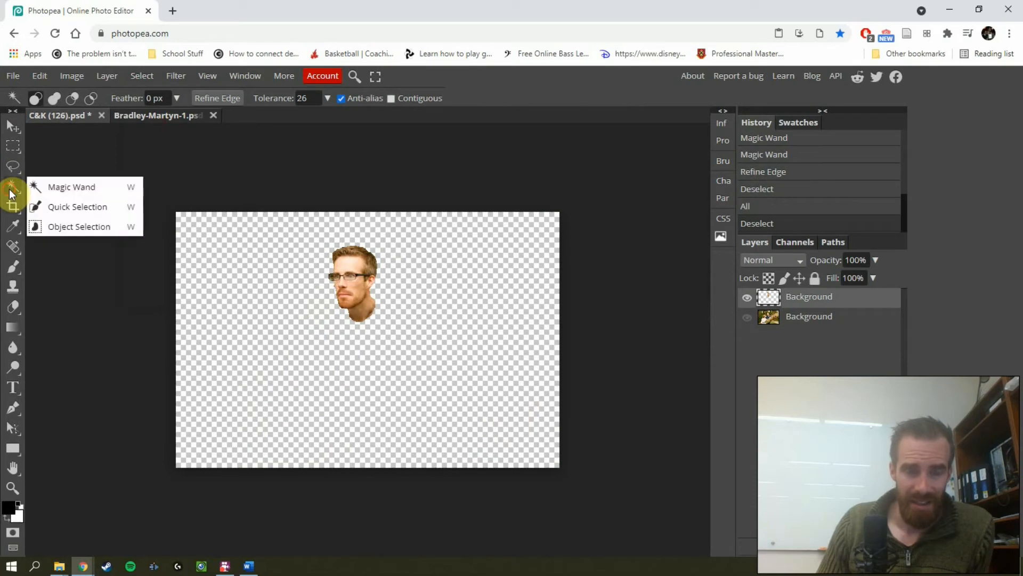
pyautogui.click(47, 191)
pyautogui.click(206, 267)
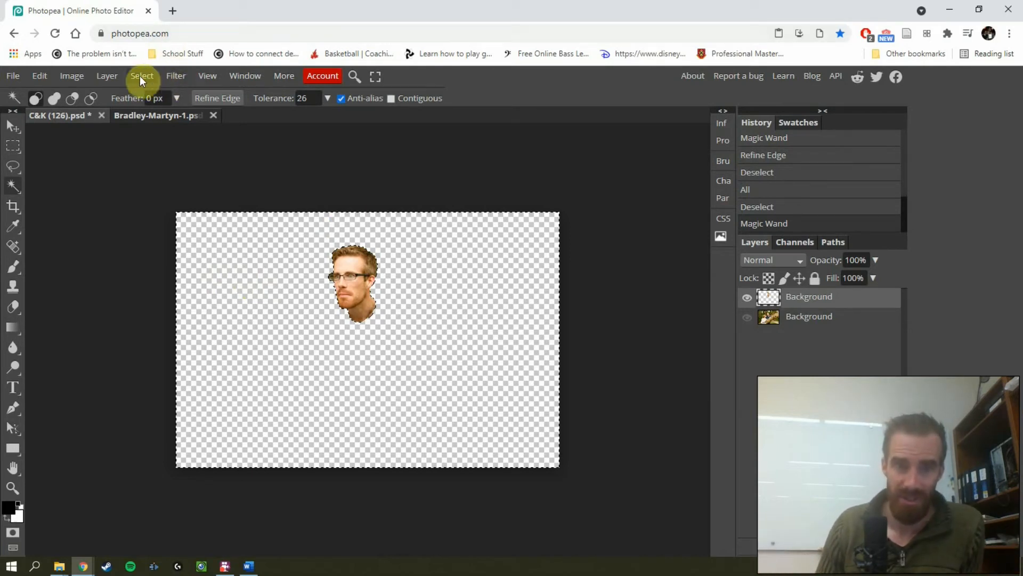
# - Invert the selection to pick out the man's head, and move the head closer to the centre of the canvas
pyautogui.click(155, 75)
pyautogui.click(180, 131)
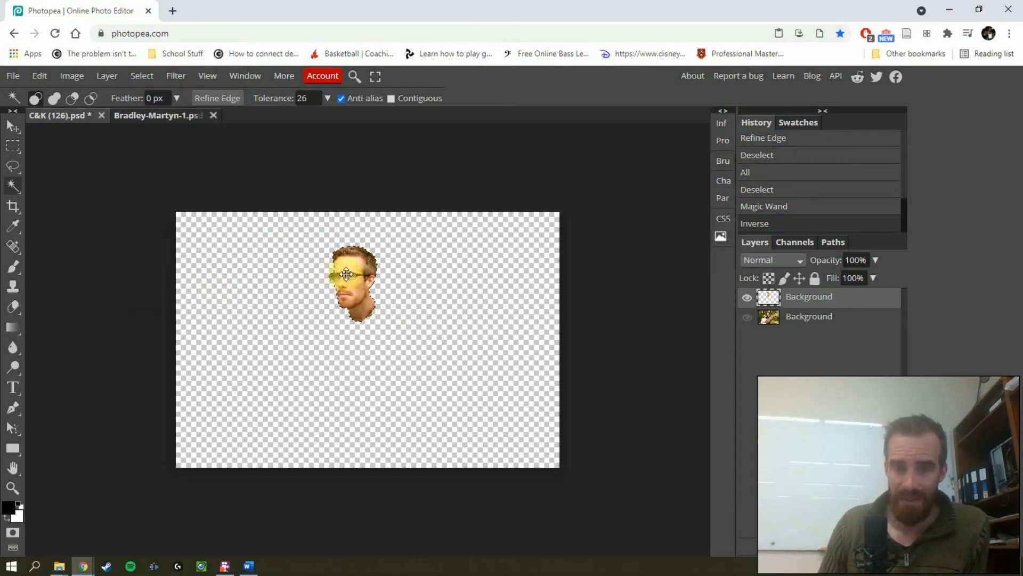
pyautogui.moveTo(346, 274); pyautogui.dragTo(403, 319)
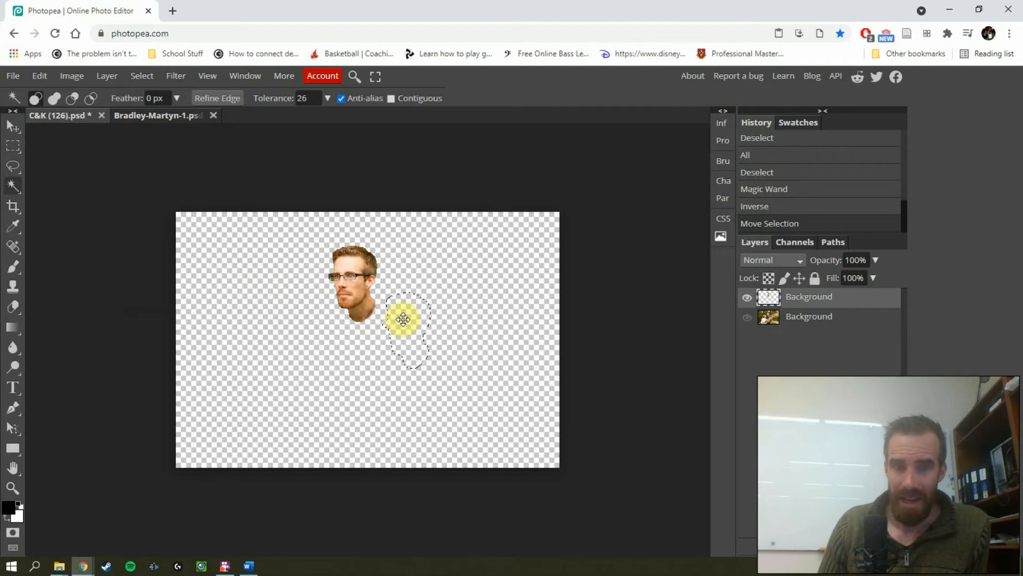
pyautogui.hotkey('ctrl', 'z')
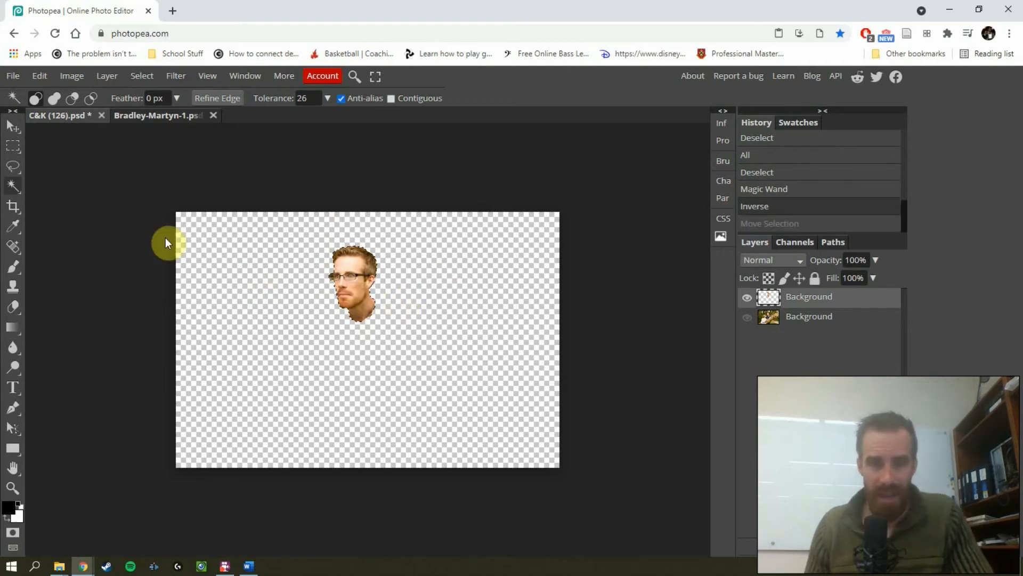
pyautogui.click(12, 122)
pyautogui.moveTo(356, 279); pyautogui.dragTo(379, 314)
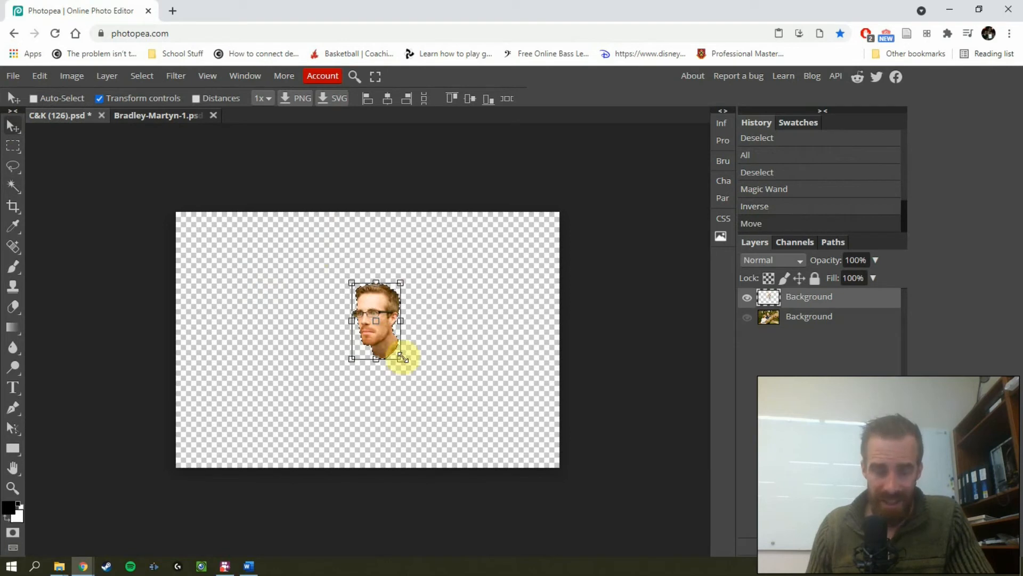
pyautogui.moveTo(402, 357); pyautogui.dragTo(415, 331)
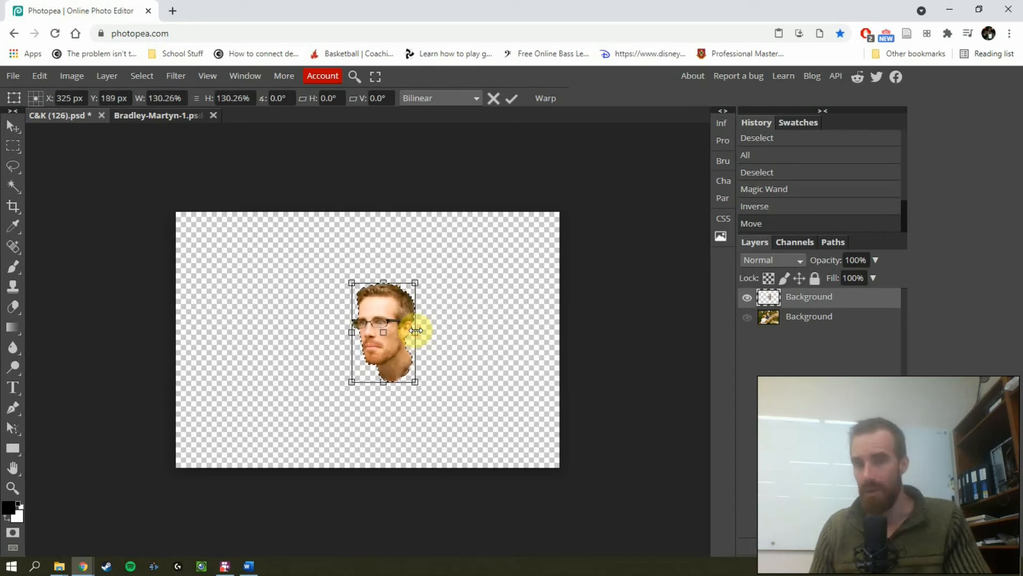
pyautogui.moveTo(416, 332); pyautogui.dragTo(483, 342)
pyautogui.press('Escape')
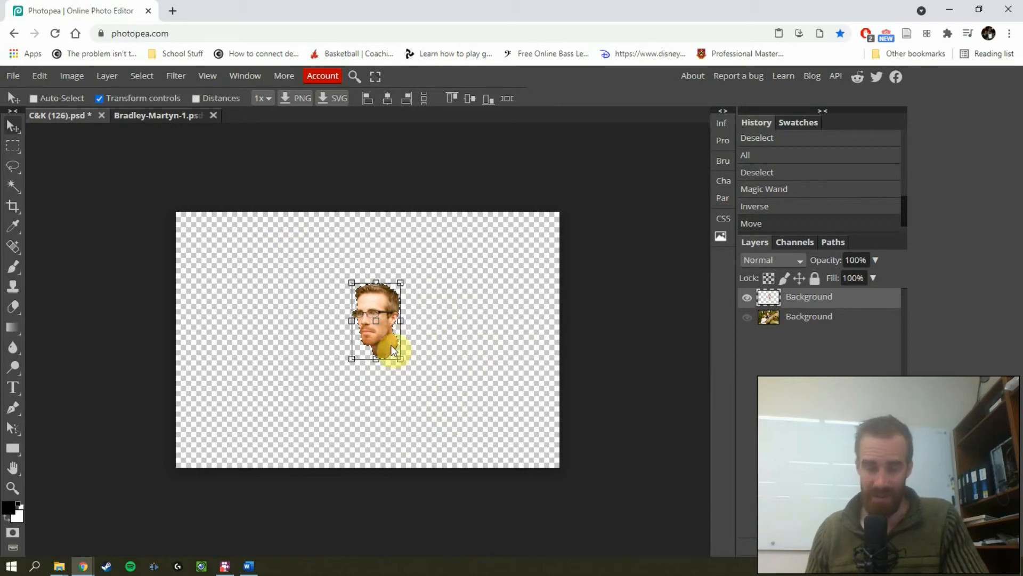
# - Copy the selected head and delete the existing head layer from Bradley-Martyn-1.psd
pyautogui.press('ctrl')
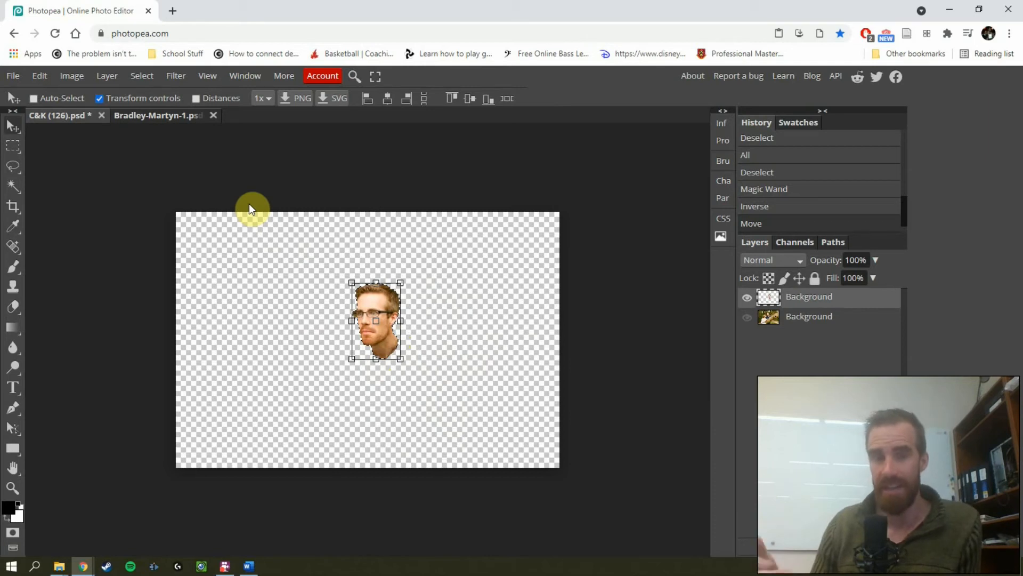
pyautogui.click(124, 117)
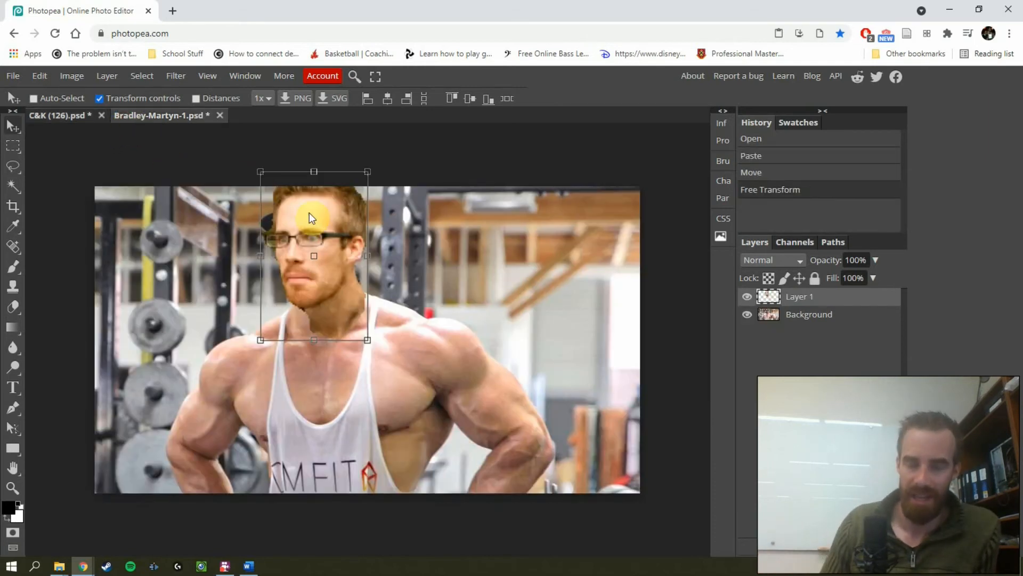
pyautogui.moveTo(313, 216); pyautogui.dragTo(530, 314)
pyautogui.press('Delete')
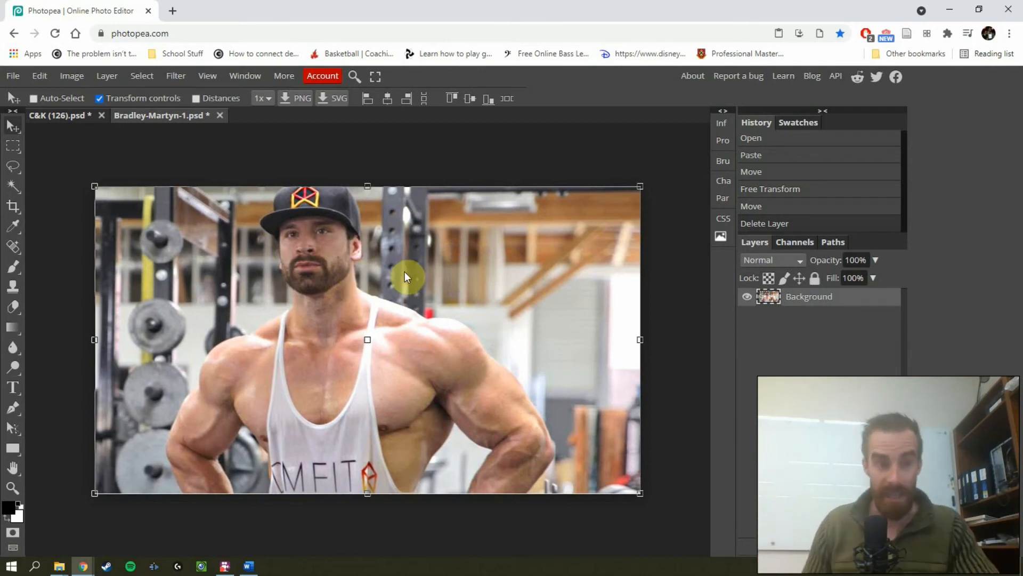
# - Paste the copied head into Bradley-Martyn-1.psd and move it up onto the bodybuilder's cap
pyautogui.click(69, 113)
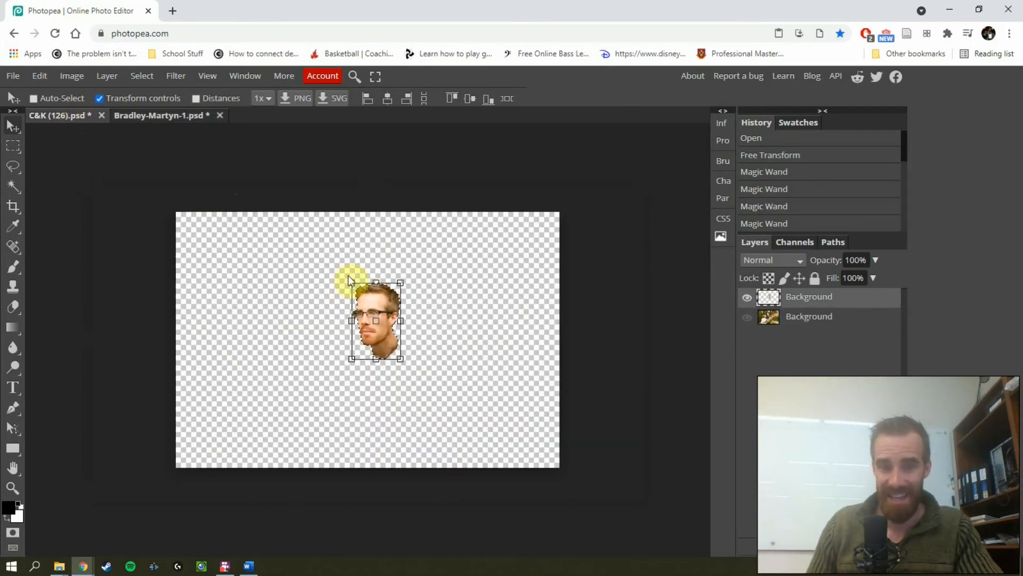
pyautogui.click(165, 115)
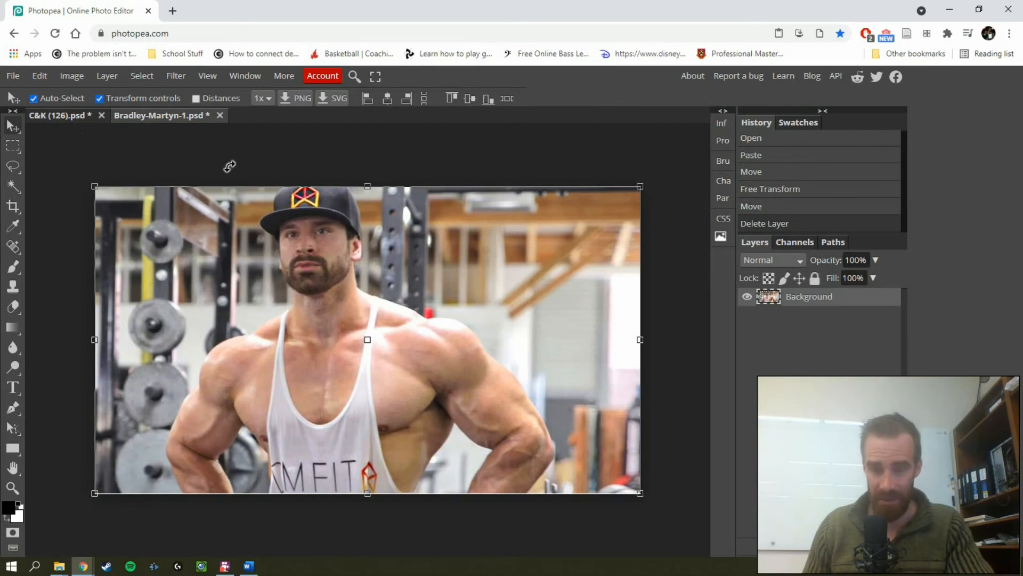
pyautogui.hotkey('ctrl', 'v')
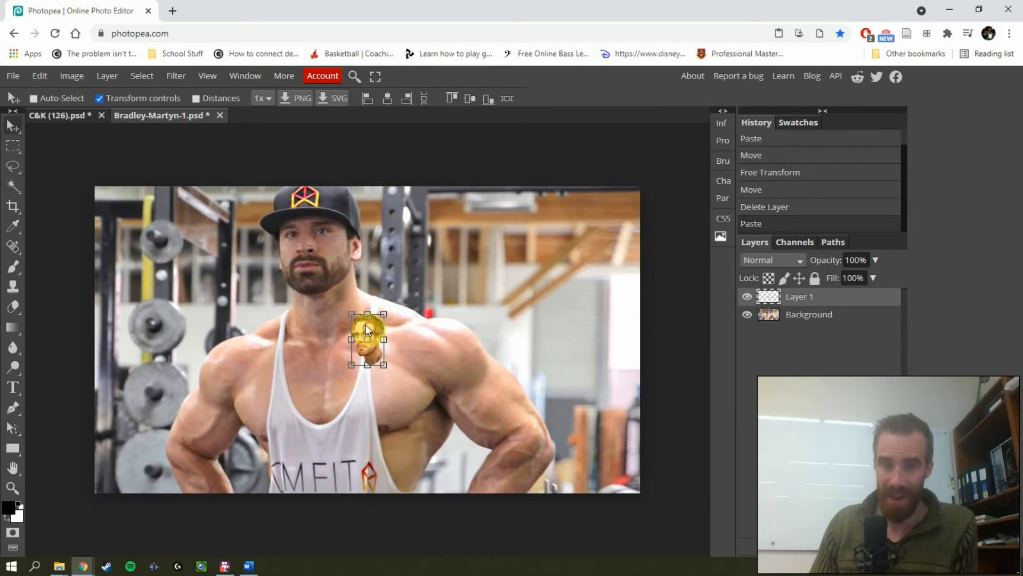
pyautogui.moveTo(365, 324); pyautogui.dragTo(287, 203)
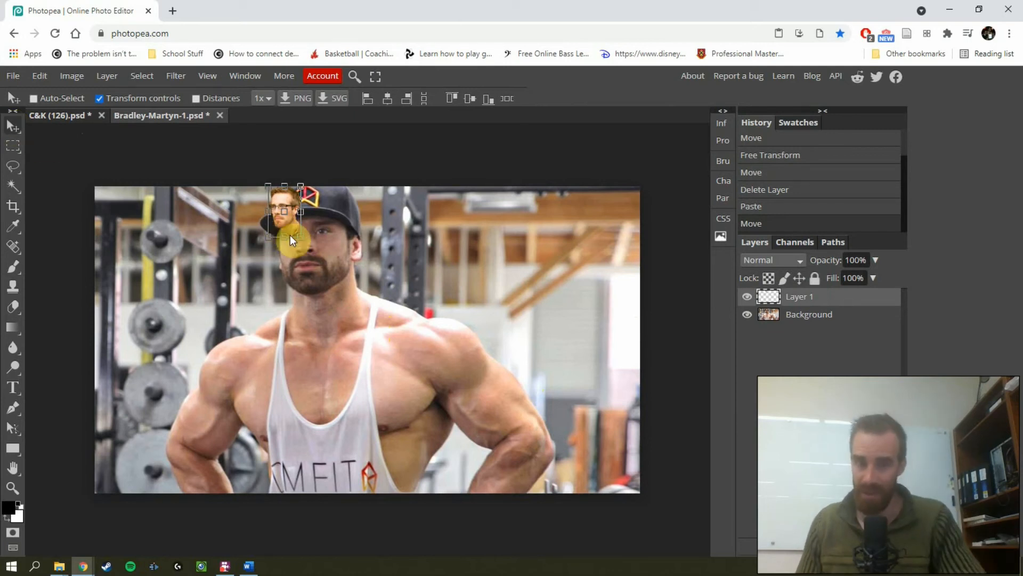
# - Scale the pasted head proportionally to about 311% and position it over the bodybuilder's face and neck
pyautogui.hotkey('ctrl', 't')
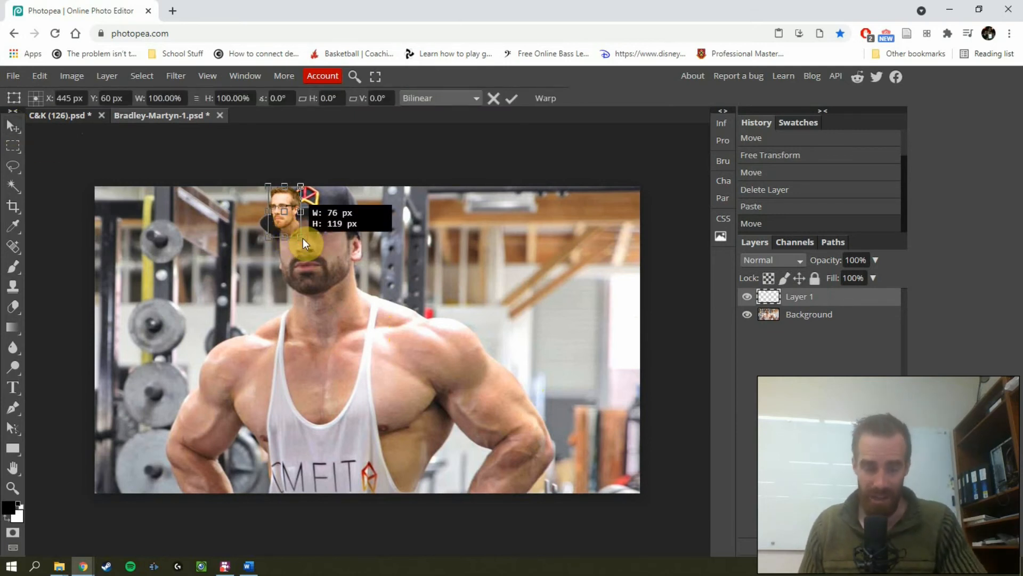
pyautogui.moveTo(303, 238); pyautogui.dragTo(368, 286)
pyautogui.moveTo(331, 232); pyautogui.dragTo(391, 221)
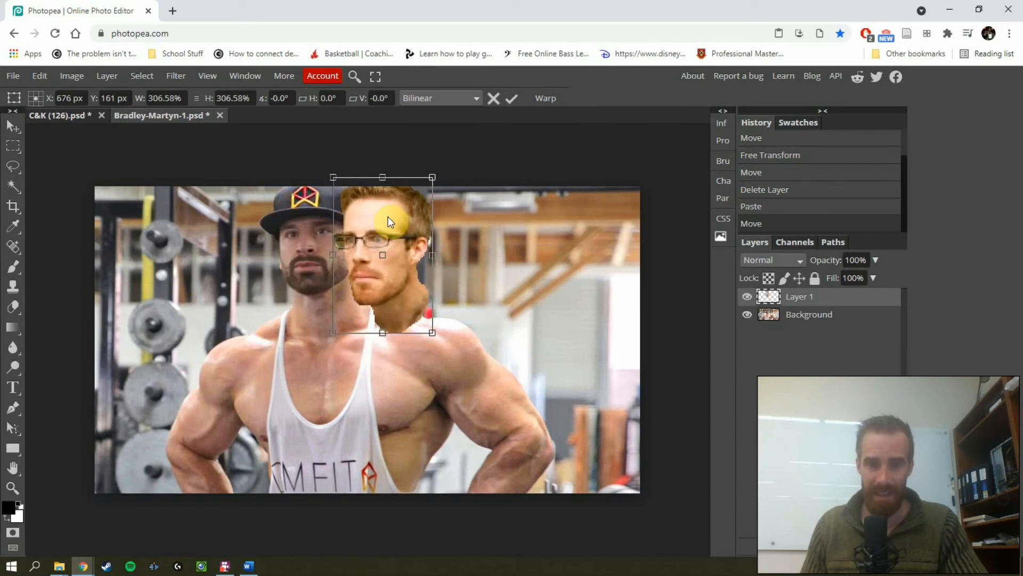
pyautogui.moveTo(430, 320); pyautogui.dragTo(420, 318)
pyautogui.moveTo(384, 240); pyautogui.dragTo(315, 239)
pyautogui.moveTo(353, 318); pyautogui.dragTo(364, 336)
pyautogui.moveTo(325, 267); pyautogui.dragTo(329, 264)
# - Apply the head's transform by changing to the Rectangle Select tool, leaving nothing selected
pyautogui.click(491, 280)
pyautogui.click(140, 76)
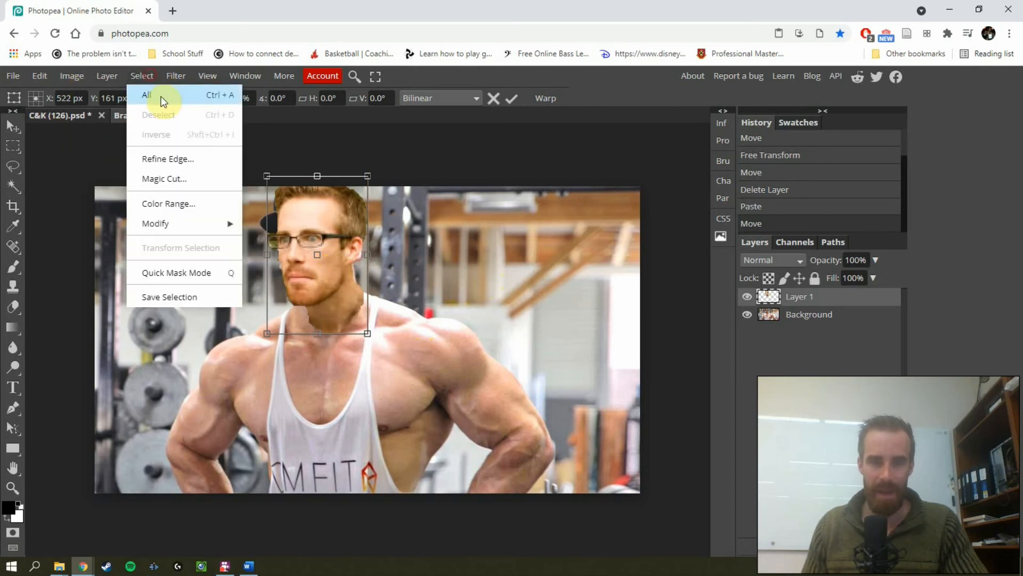
pyautogui.click(77, 158)
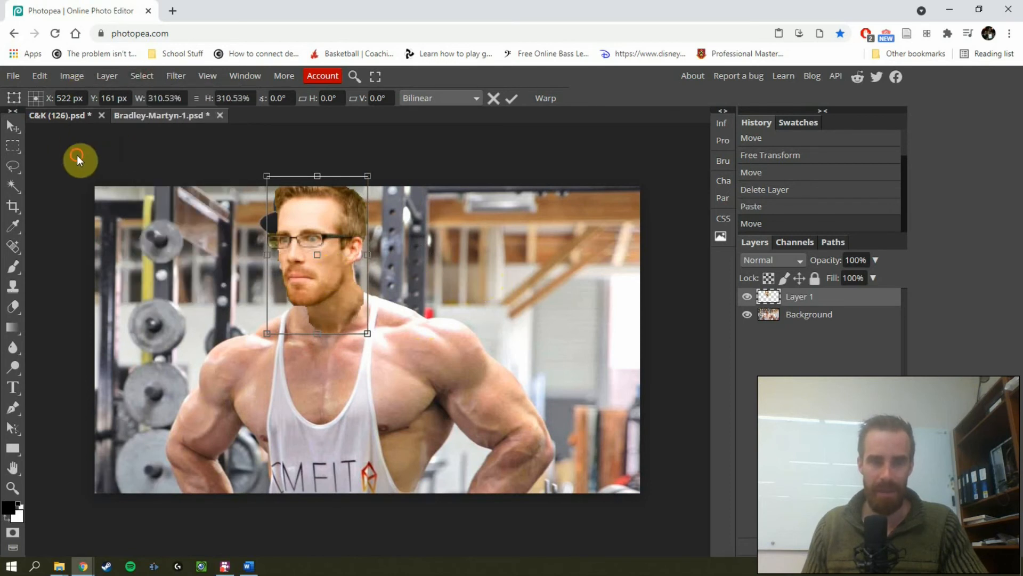
pyautogui.click(10, 151)
pyautogui.click(86, 280)
pyautogui.click(47, 190)
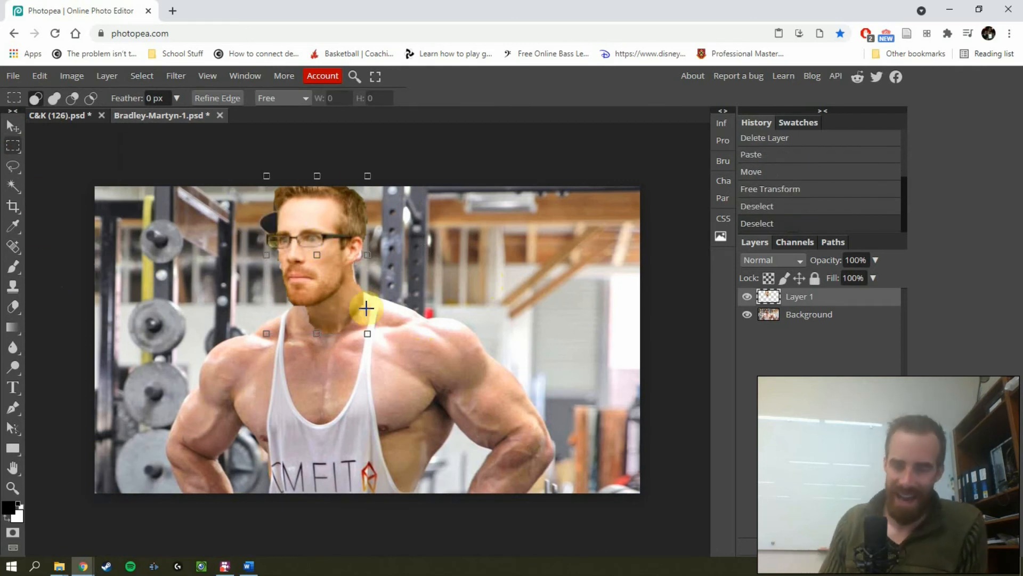
pyautogui.click(660, 279)
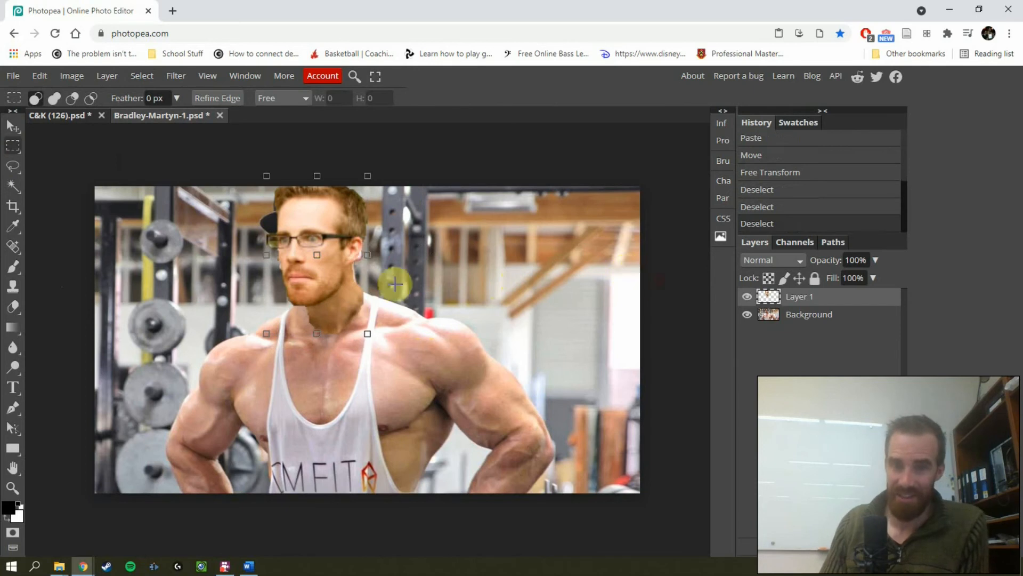
pyautogui.click(13, 247)
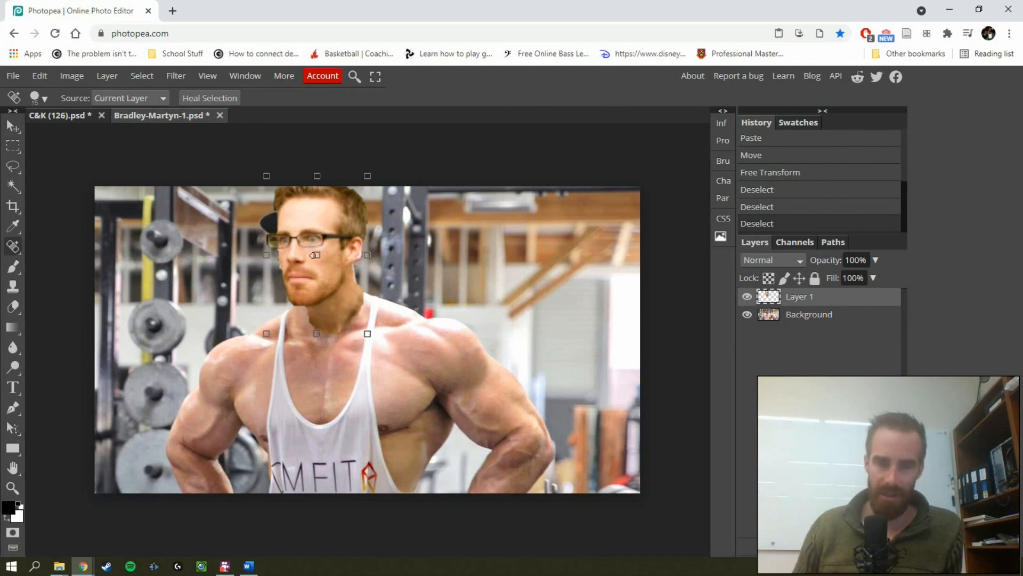
pyautogui.click(66, 113)
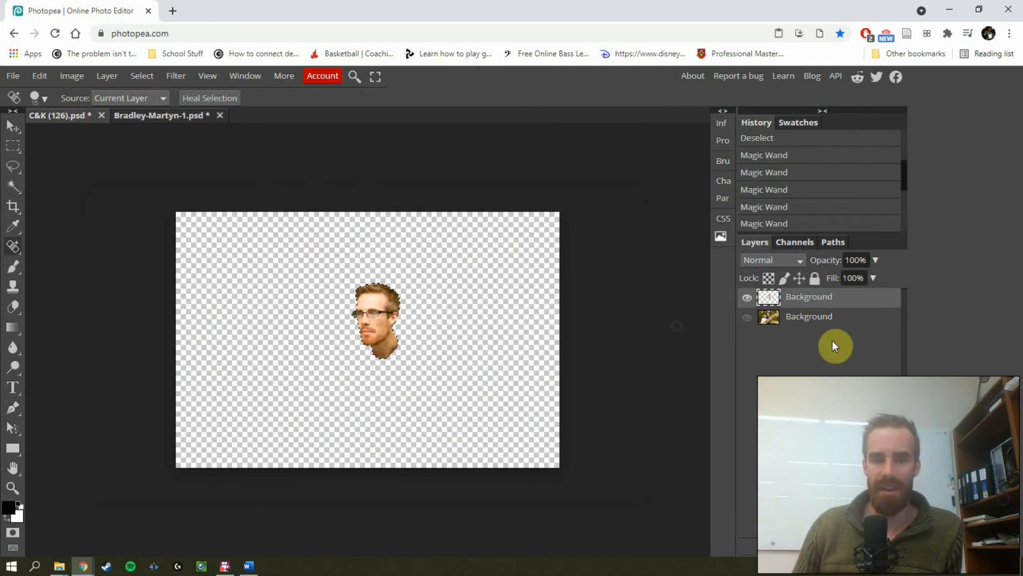
pyautogui.click(155, 117)
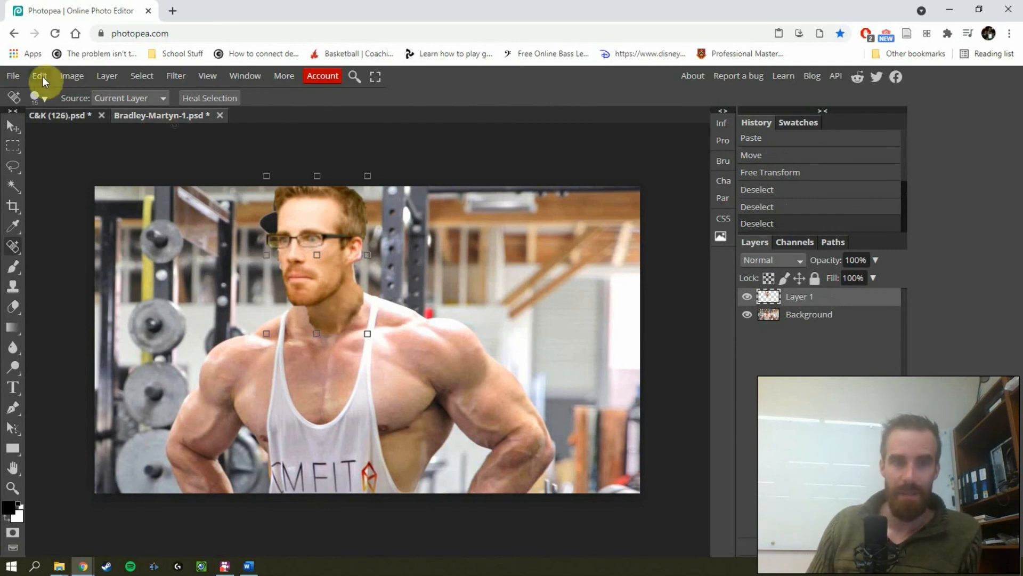
# - Try flipping the whole bodybuilder composite horizontally and undo the flip
pyautogui.click(71, 76)
pyautogui.moveTo(111, 265)
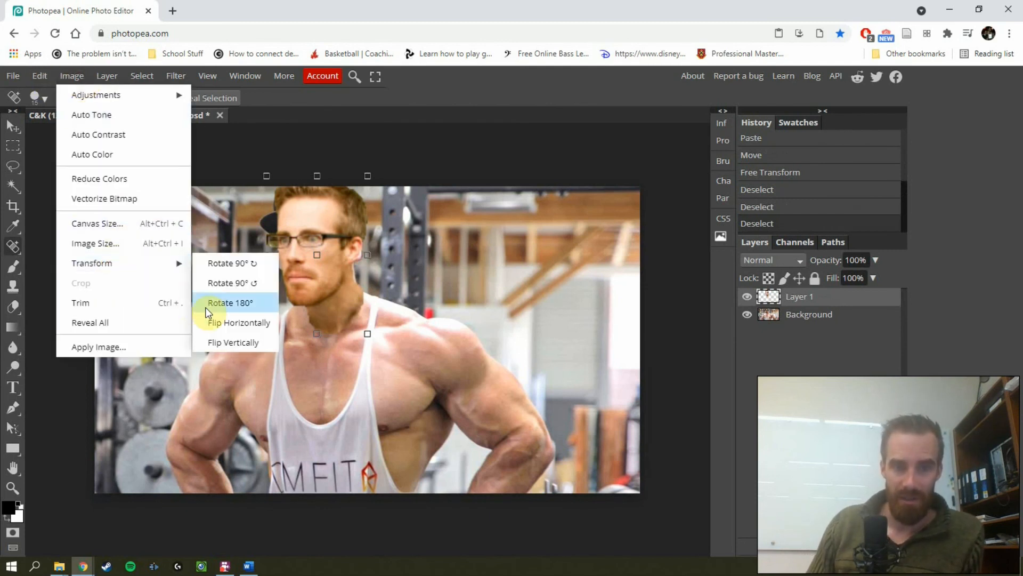
pyautogui.click(238, 321)
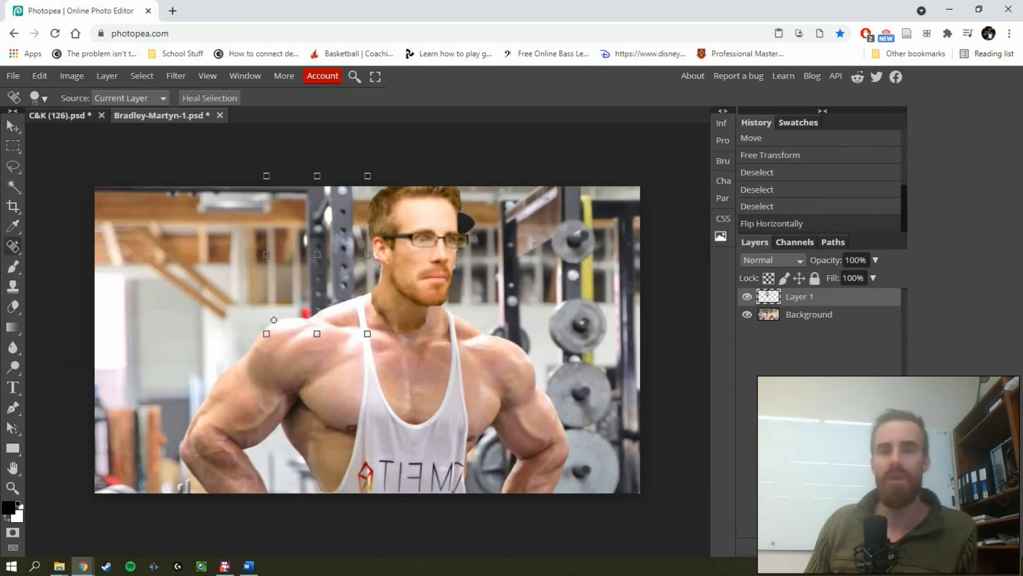
pyautogui.hotkey('ctrl', 'z')
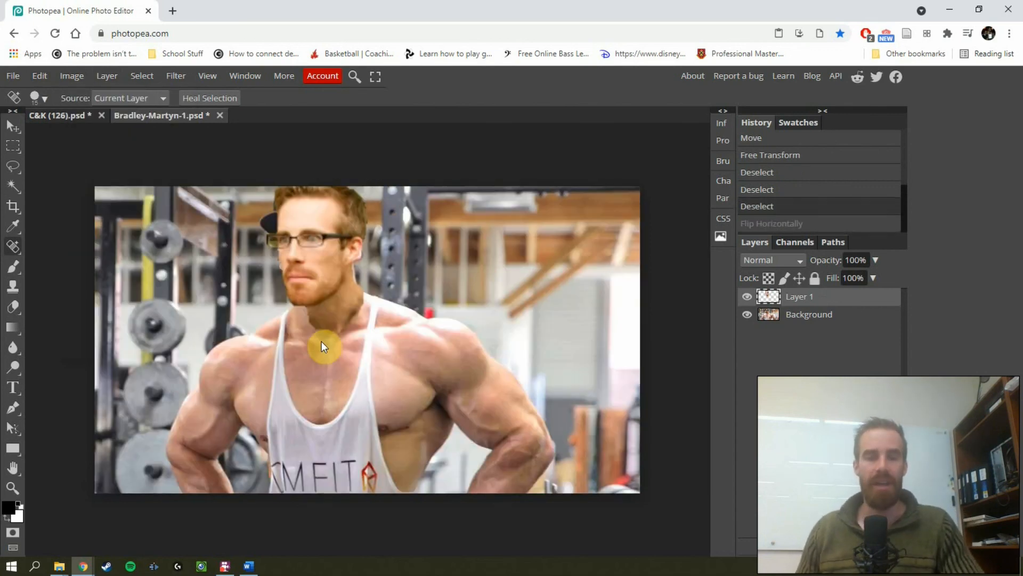